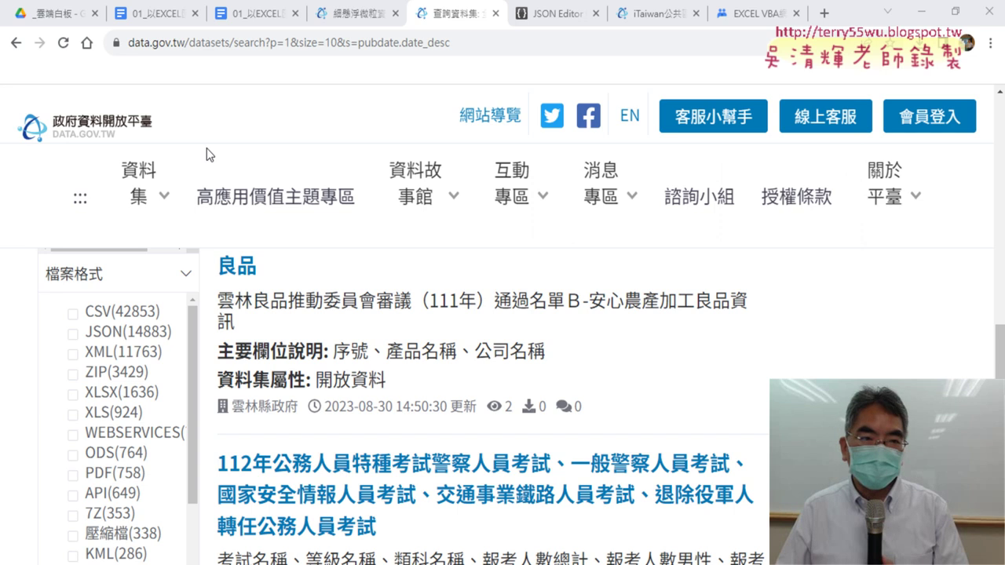
Open and close the dataset category menu, then scroll around the page.
click(164, 201)
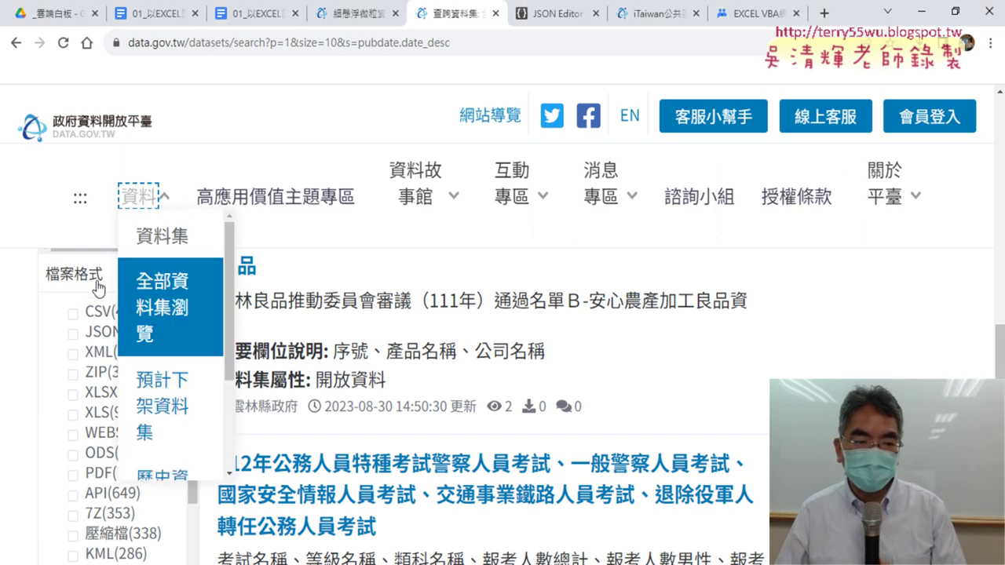
click(33, 280)
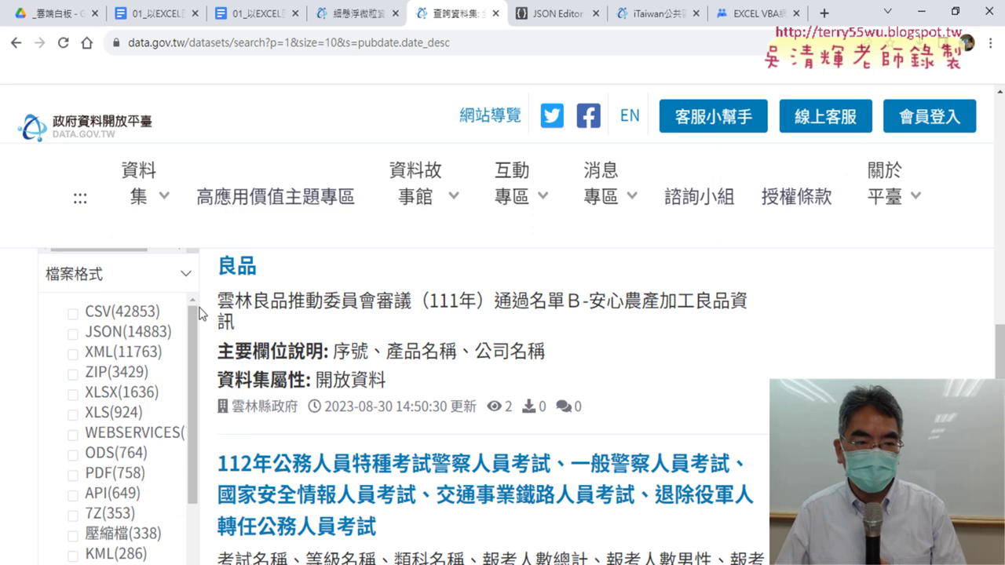
scroll(161, 295, up, 5)
scroll(141, 292, up, 5)
scroll(110, 291, up, 3)
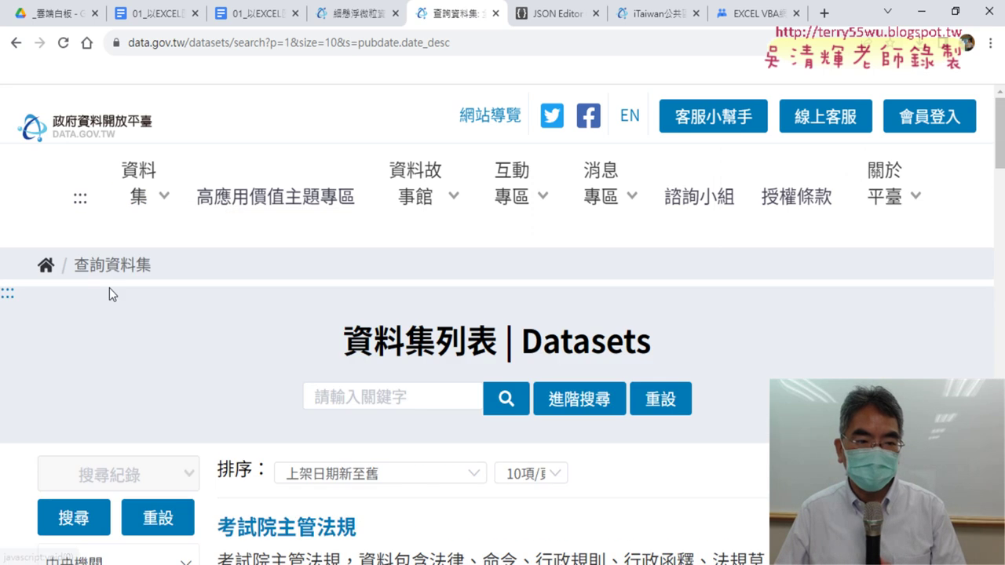
scroll(123, 317, down, 5)
scroll(123, 317, down, 5)
scroll(157, 361, down, 5)
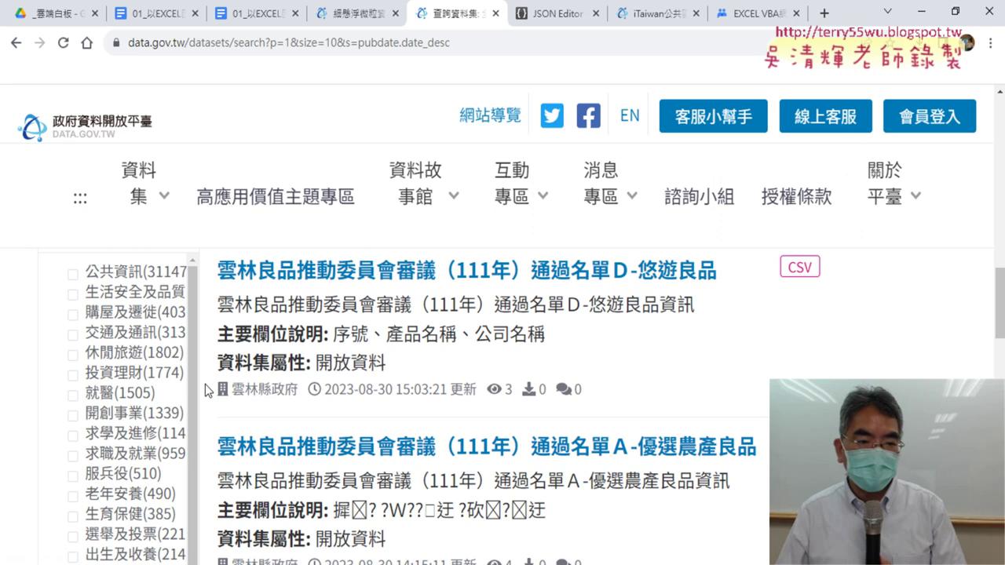
scroll(202, 395, down, 3)
scroll(202, 389, down, 2)
scroll(173, 361, up, 2)
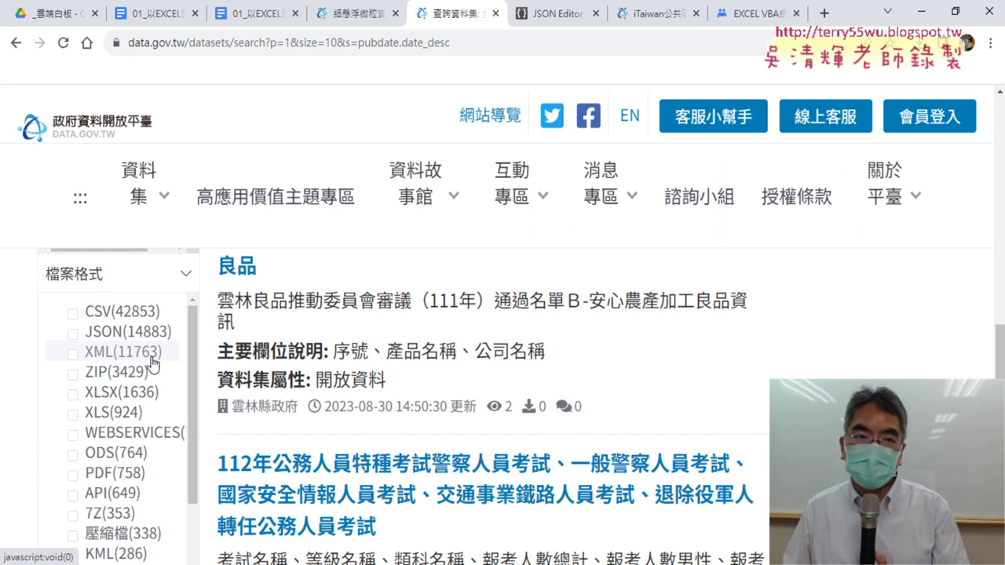
Select the 01_…三、匯入XML lesson in the Drive course folder, then view the JSON-import lesson doc.
click(55, 6)
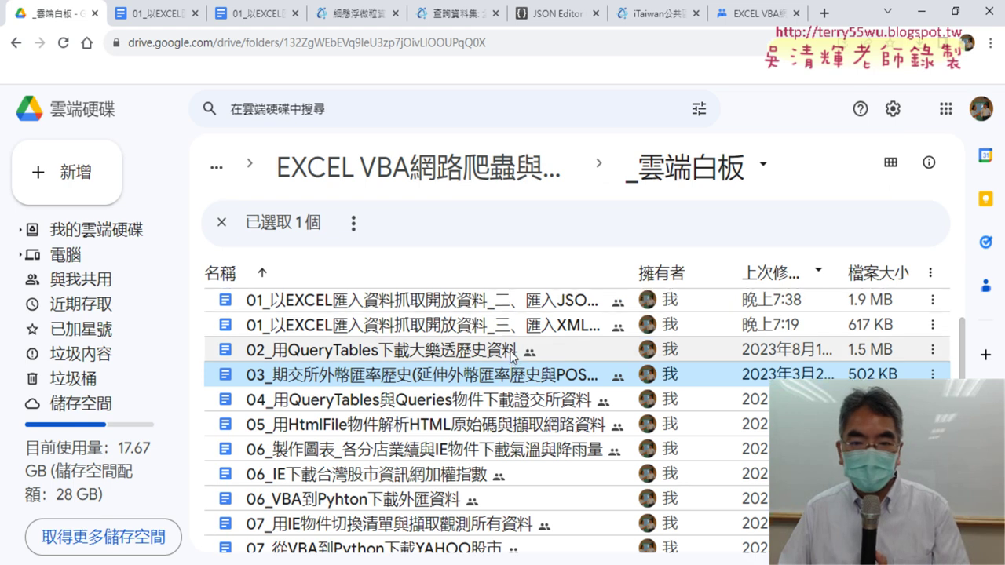
scroll(566, 406, up, 2)
click(567, 399)
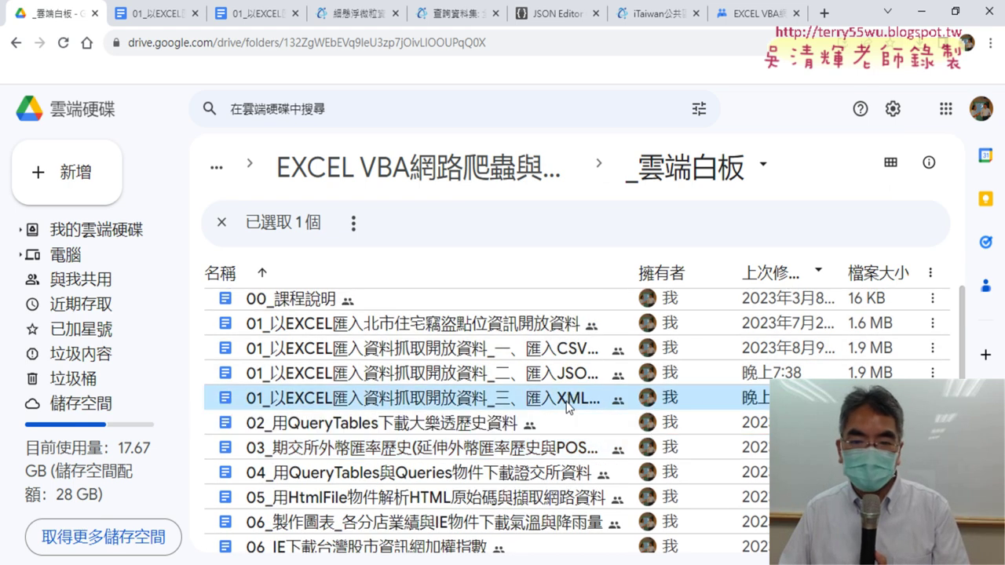
click(156, 12)
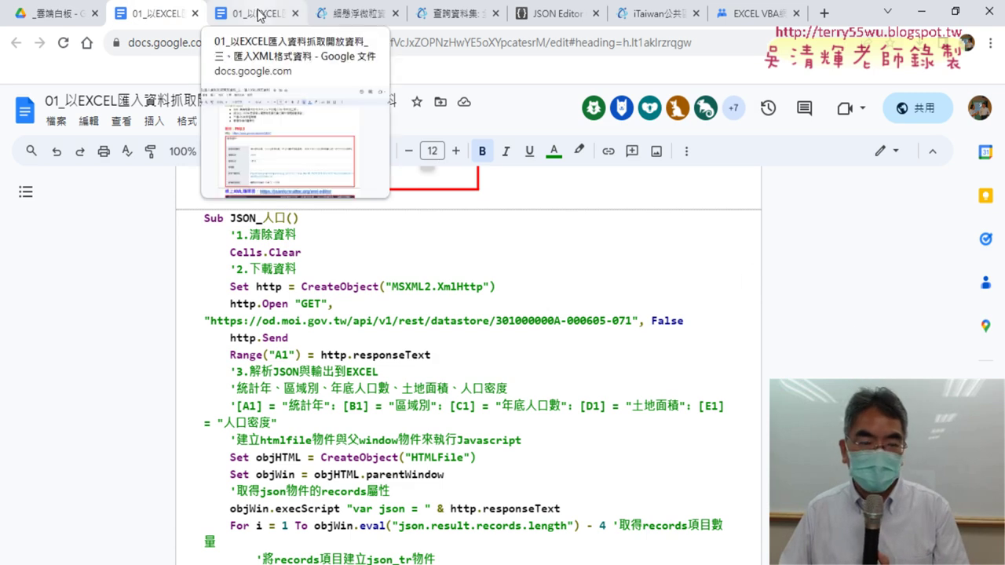
Show the top of the XML-import lesson and select the word Extensible in its introduction.
click(260, 13)
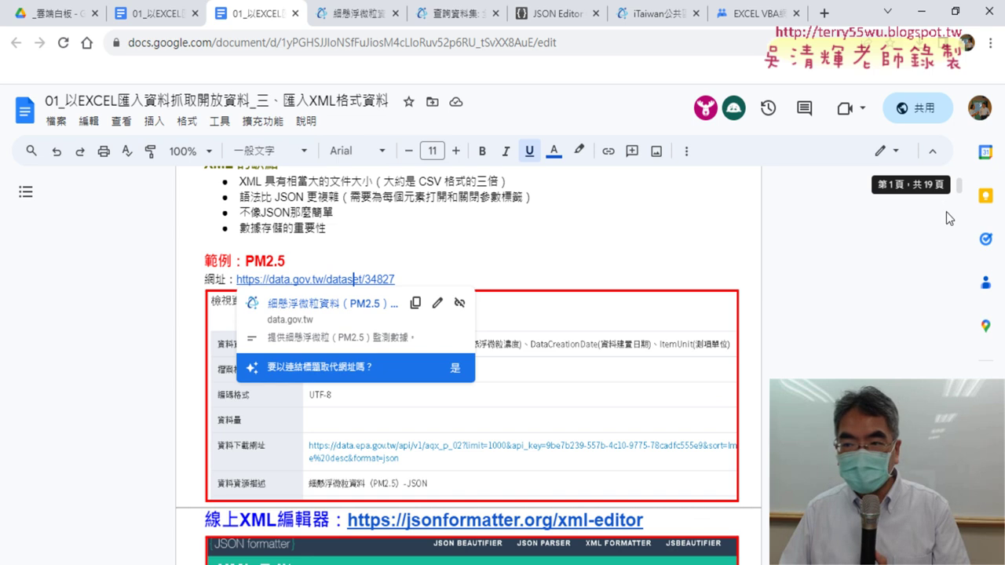
drag(960, 194, 959, 185)
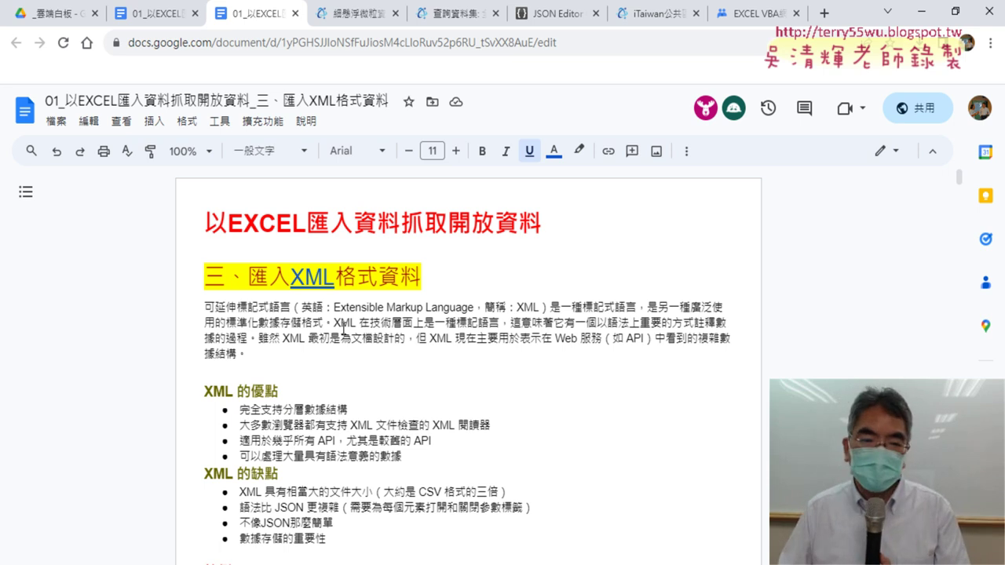
click(293, 277)
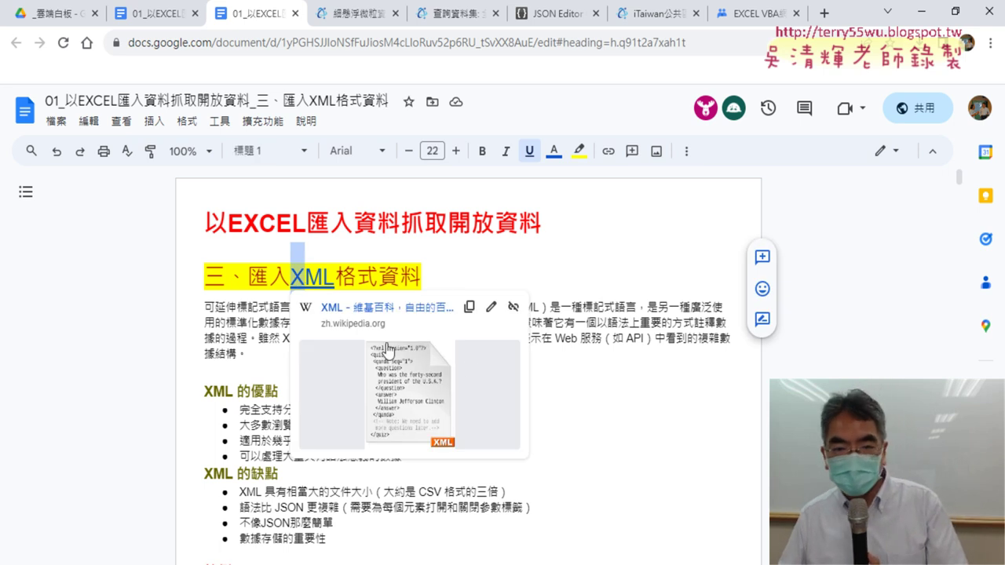
key(End)
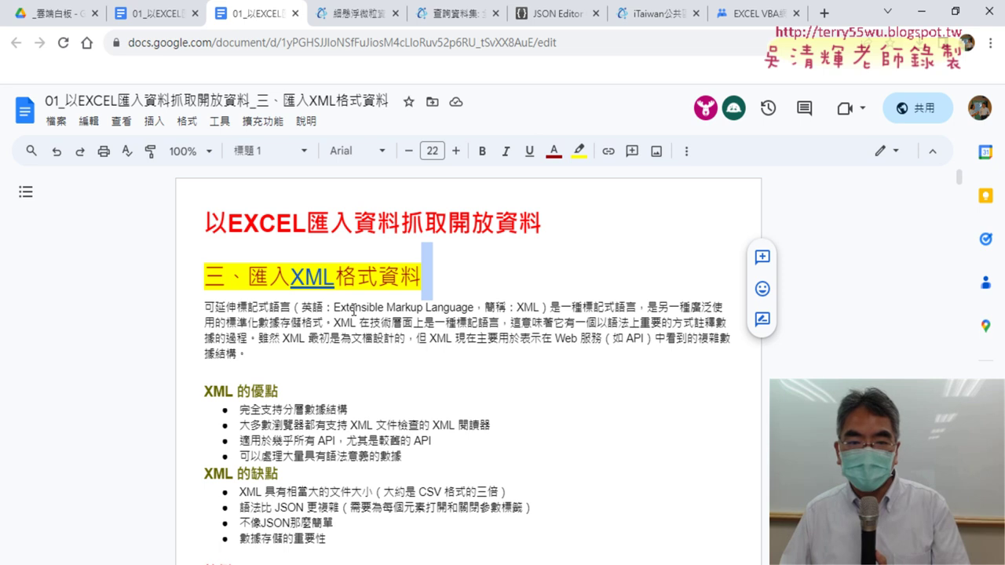
drag(333, 307, 383, 308)
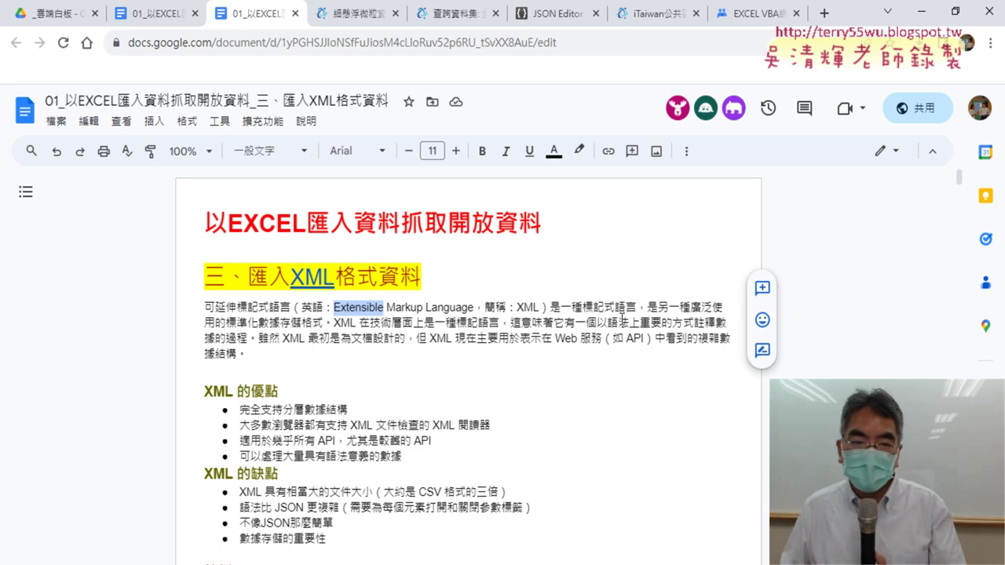
scroll(622, 318, down, 3)
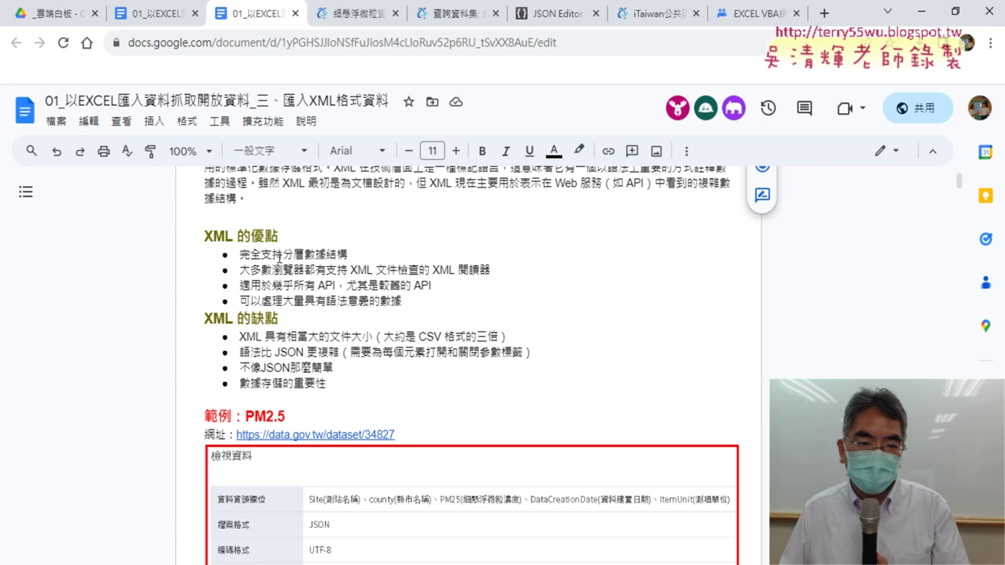
drag(284, 254, 339, 252)
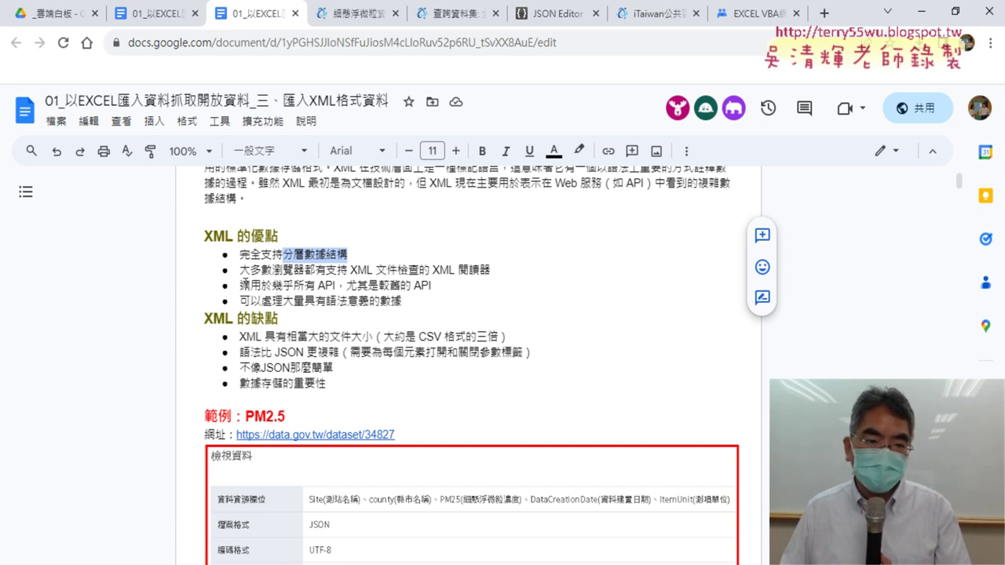
drag(240, 286, 338, 287)
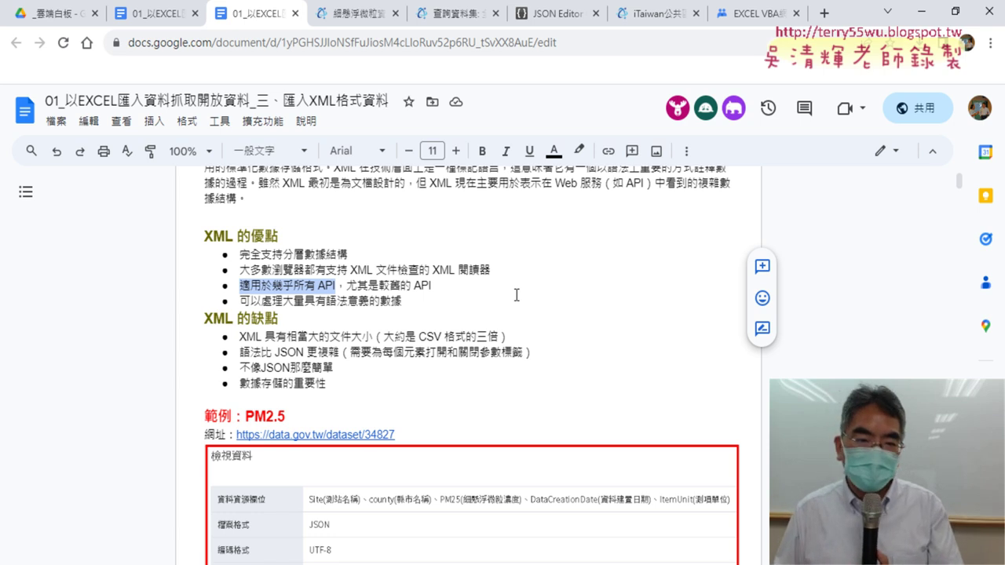
drag(380, 286, 436, 286)
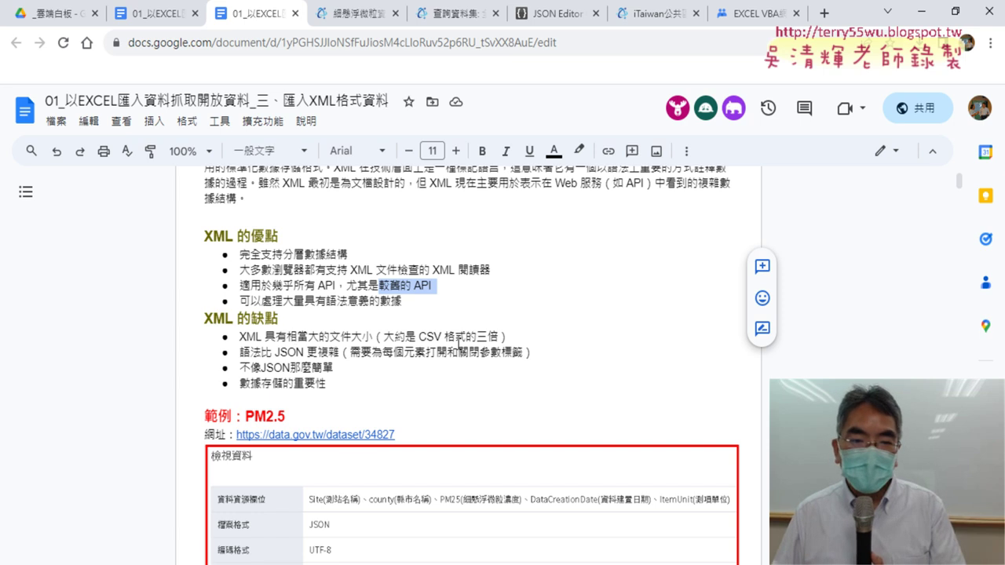
drag(276, 353, 338, 353)
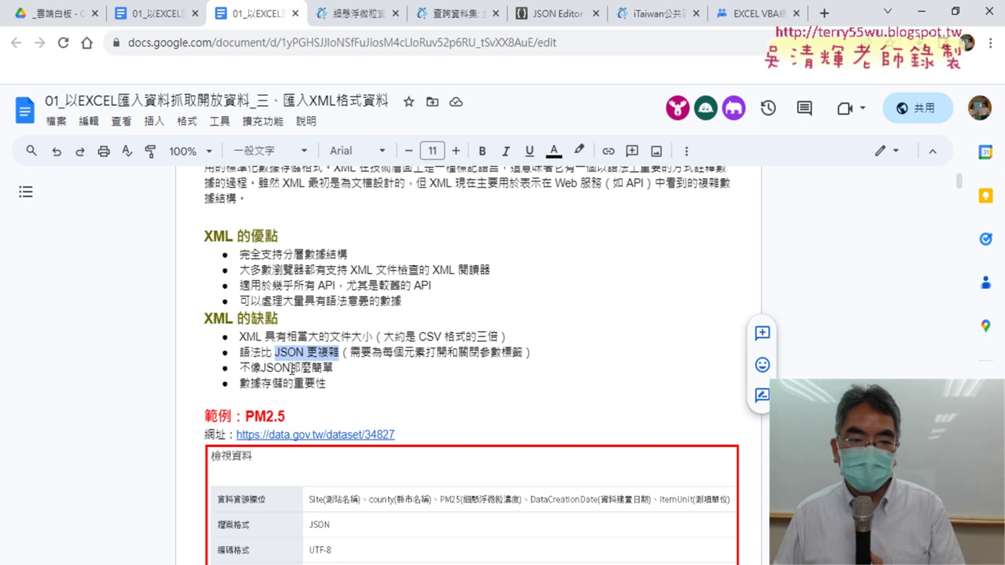
drag(263, 368, 329, 368)
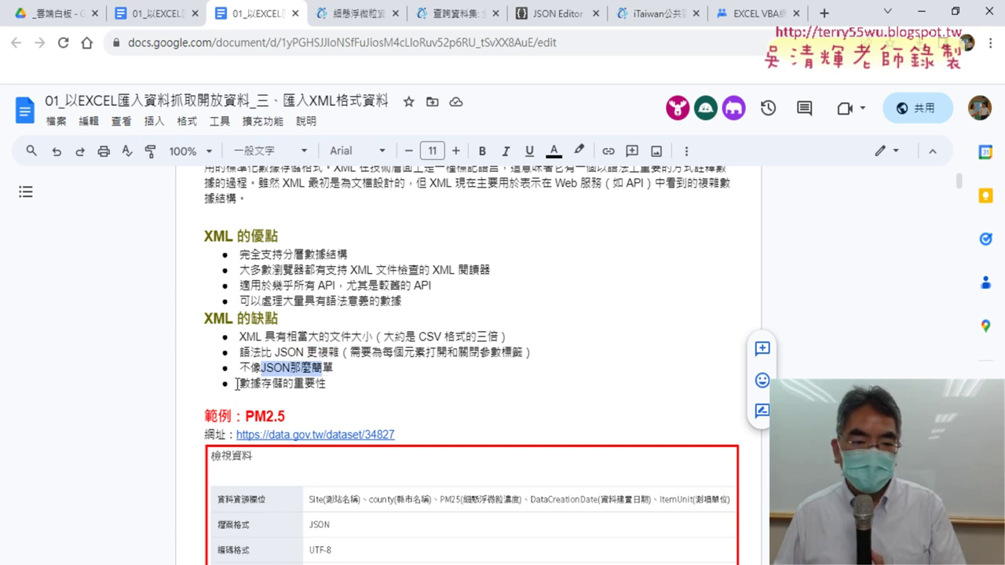
drag(240, 384, 334, 383)
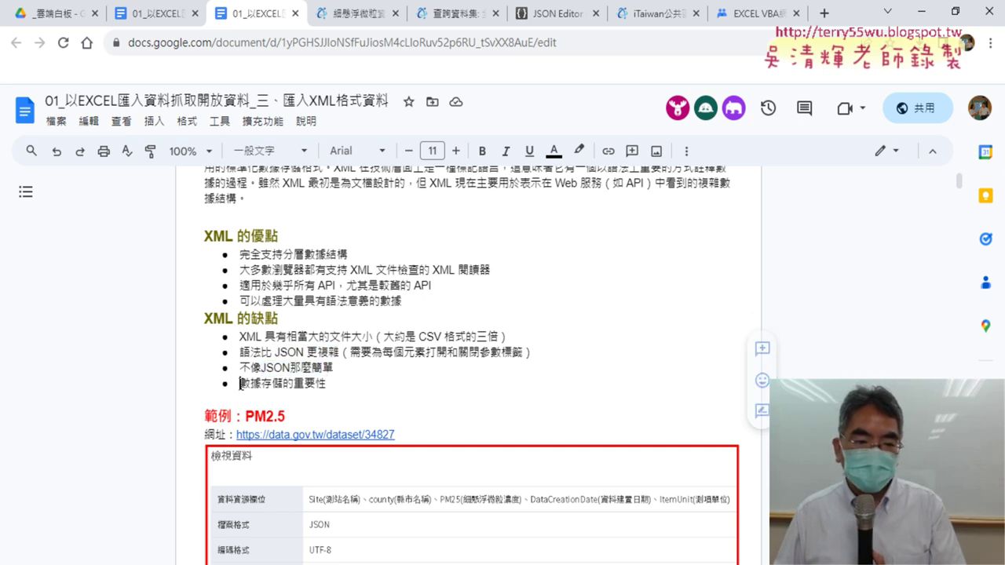
click(343, 381)
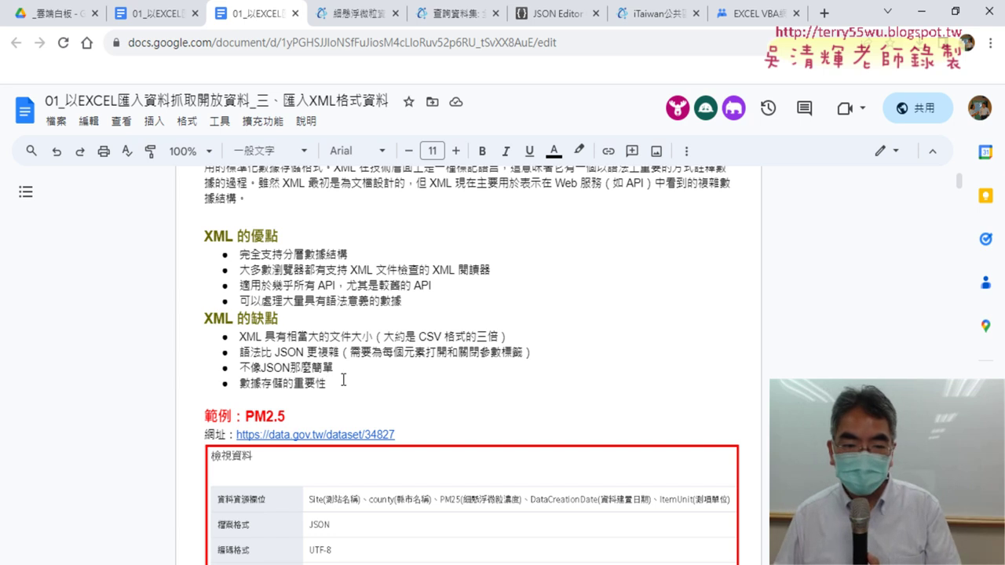
Preview the 範例：PM2.5 網址 link, glance at the data.gov.tw tab, and reopen the link preview.
scroll(550, 314, down, 3)
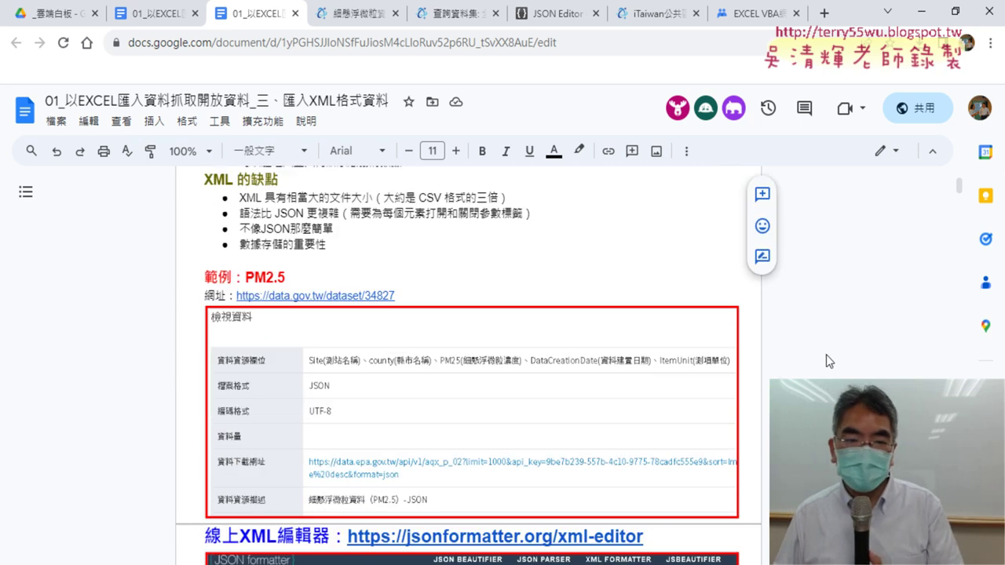
click(342, 202)
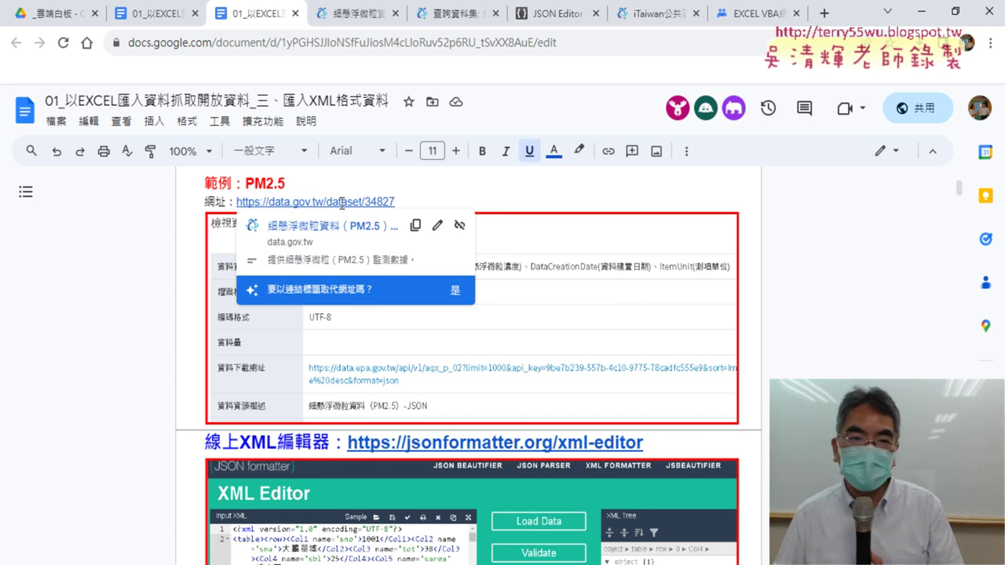
click(448, 16)
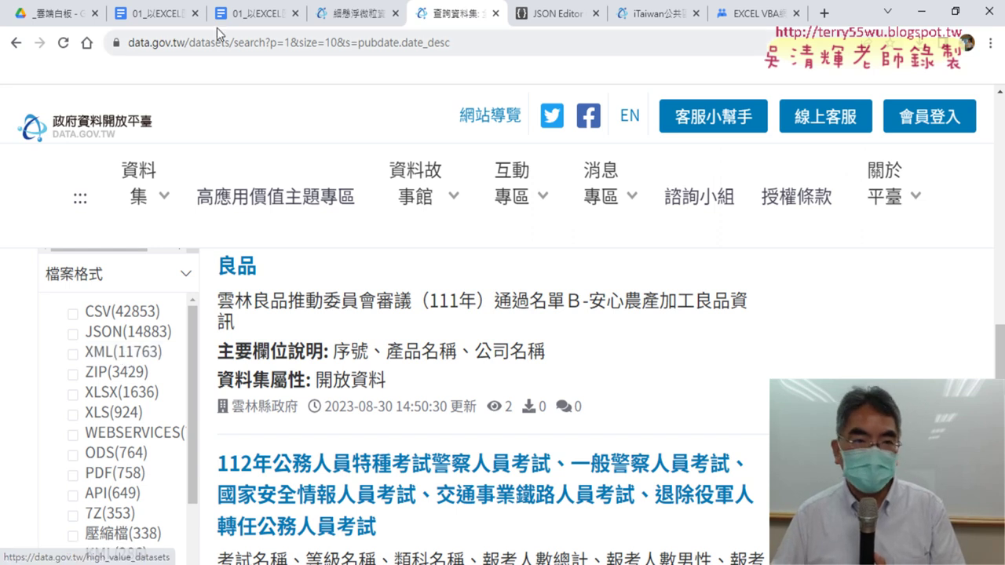
click(245, 13)
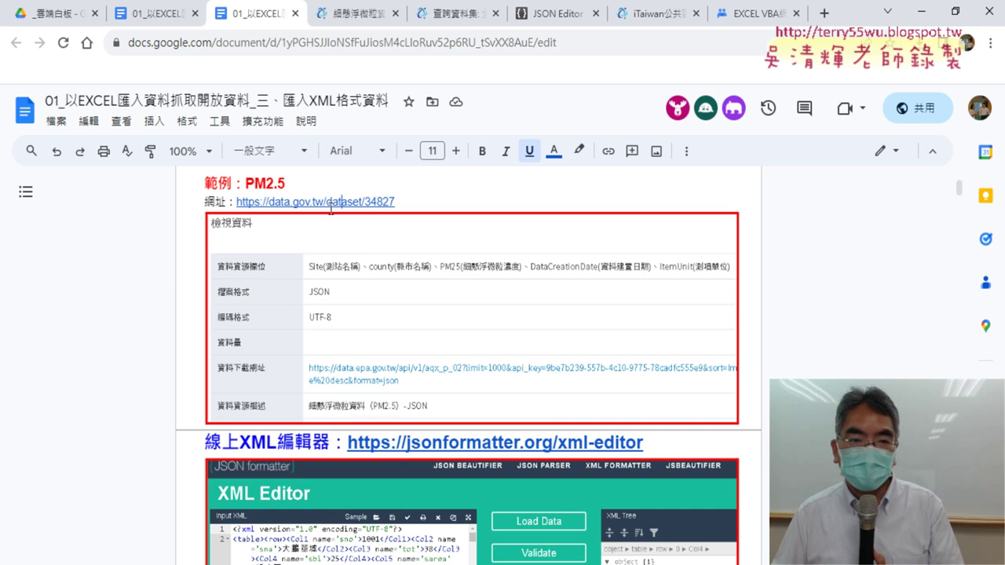
click(326, 202)
Open dataset 34827, view its XML resource details, and locate aqx_p_02 (1).xml in recent downloads.
click(327, 228)
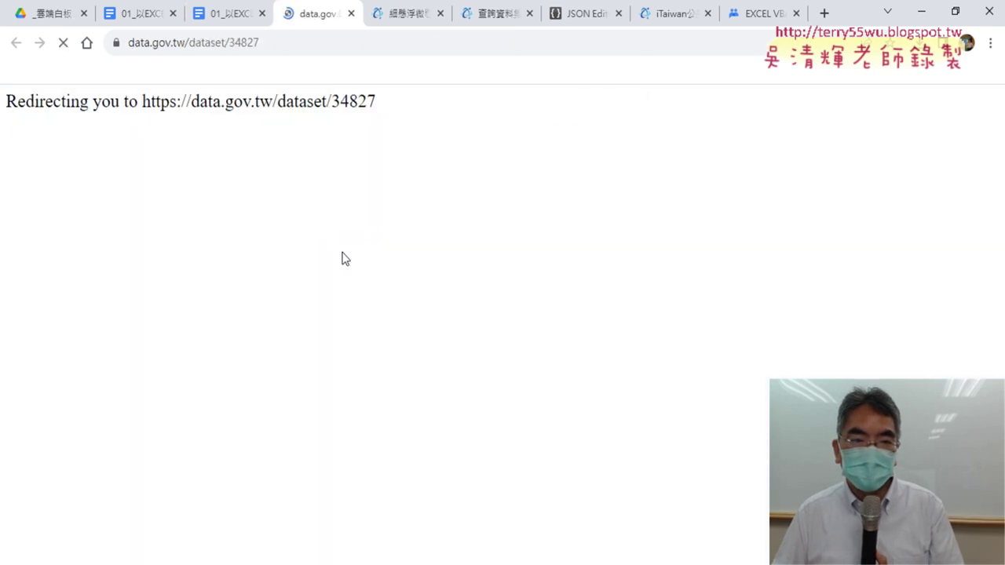
scroll(348, 251, down, 3)
scroll(346, 251, down, 2)
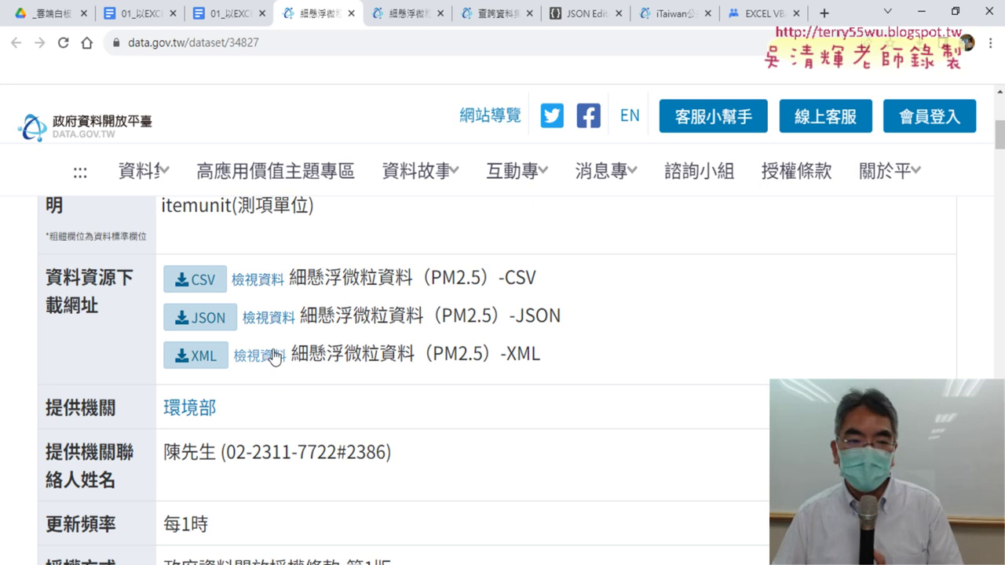
click(274, 358)
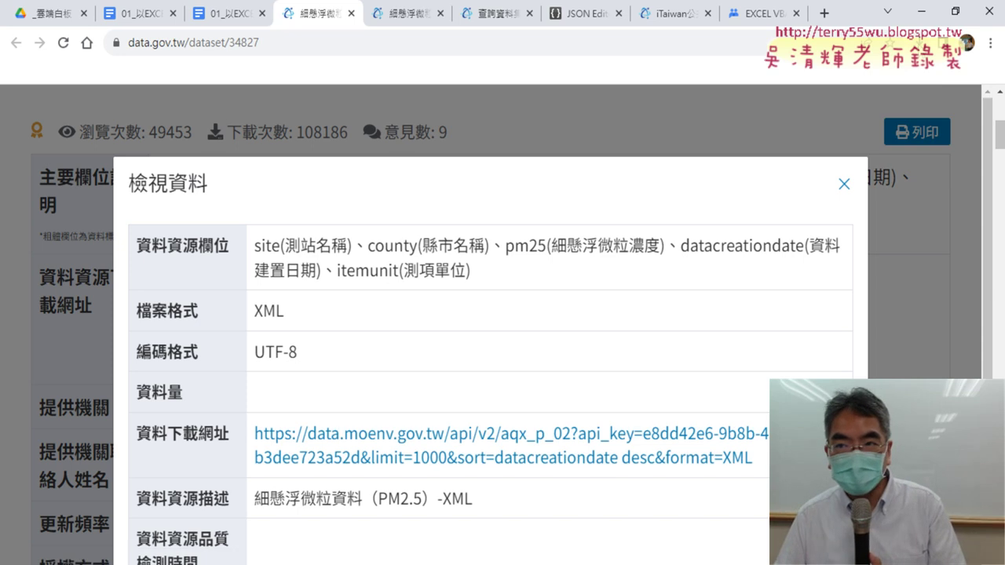
click(914, 42)
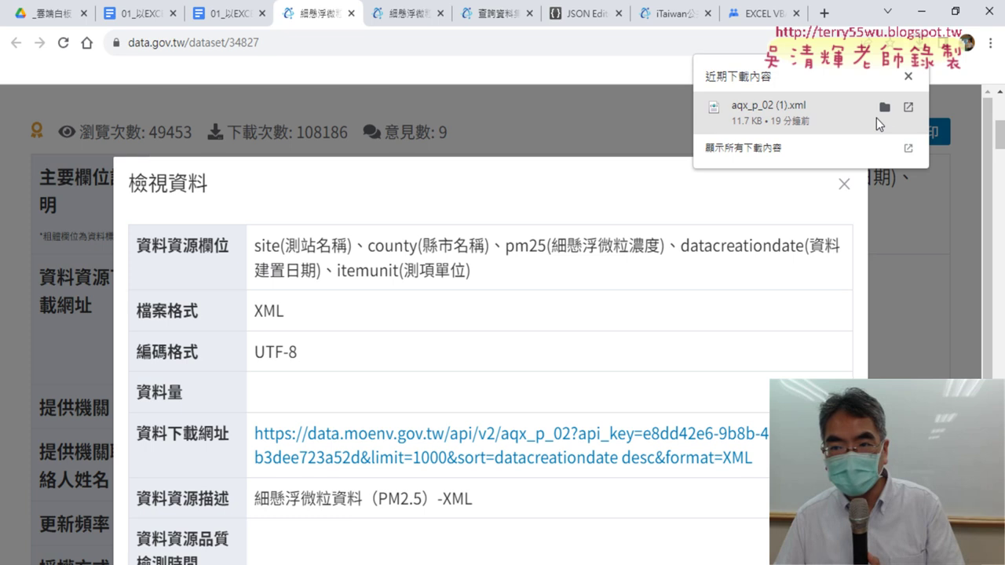
click(885, 108)
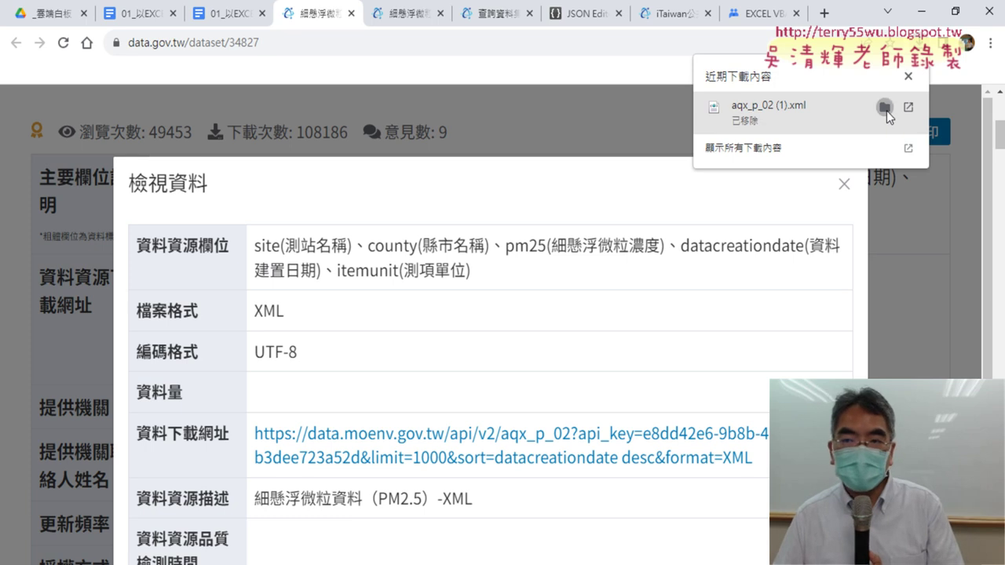
Find aqx_p_02.xml in the Downloads folder via Chrome's full downloads list, then return to the tutorial.
click(836, 150)
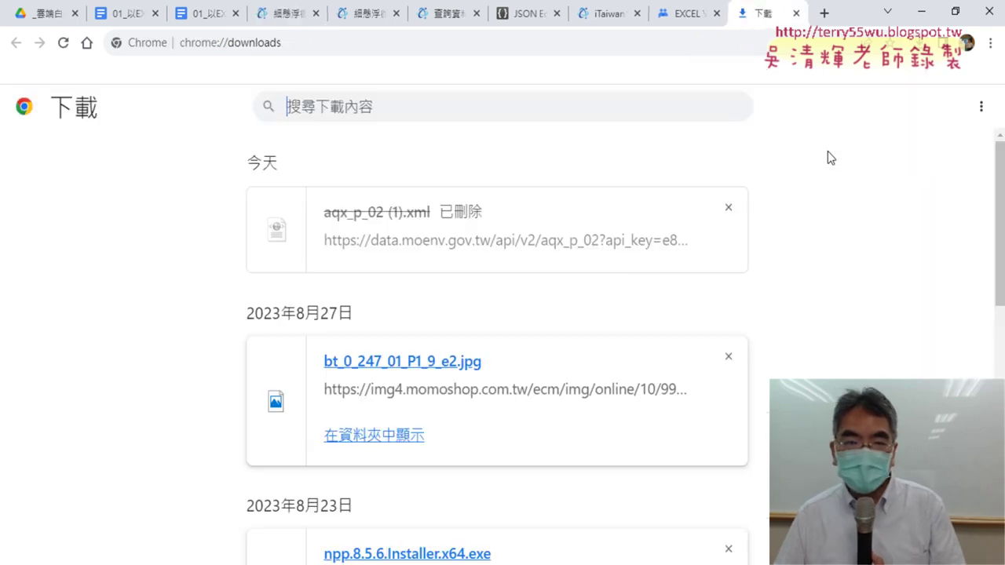
click(392, 436)
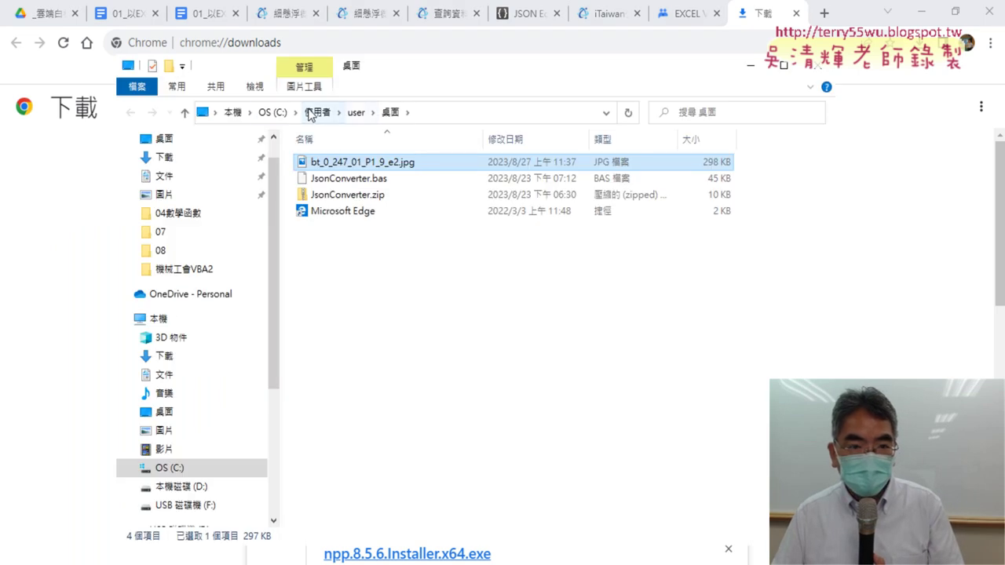
click(228, 157)
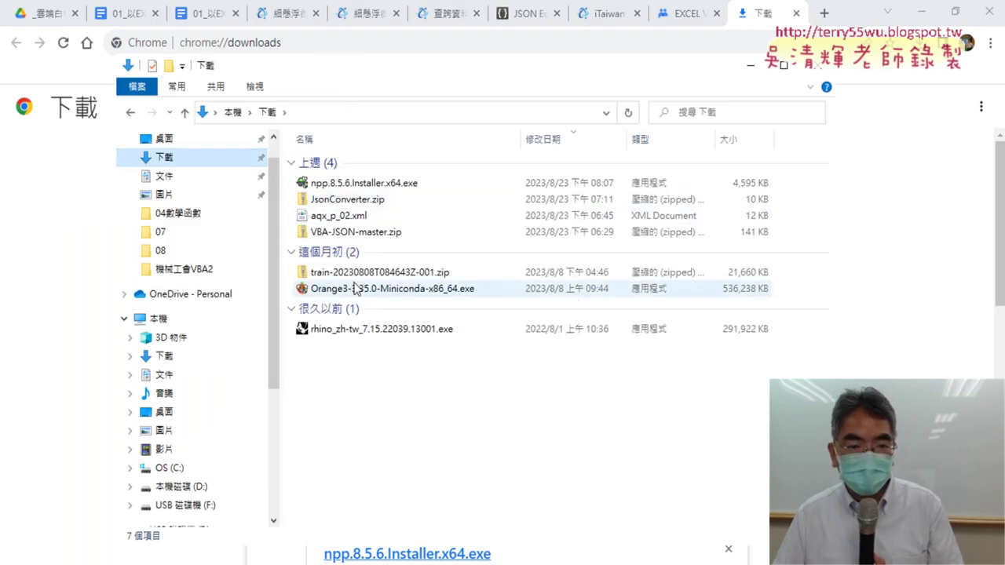
click(370, 217)
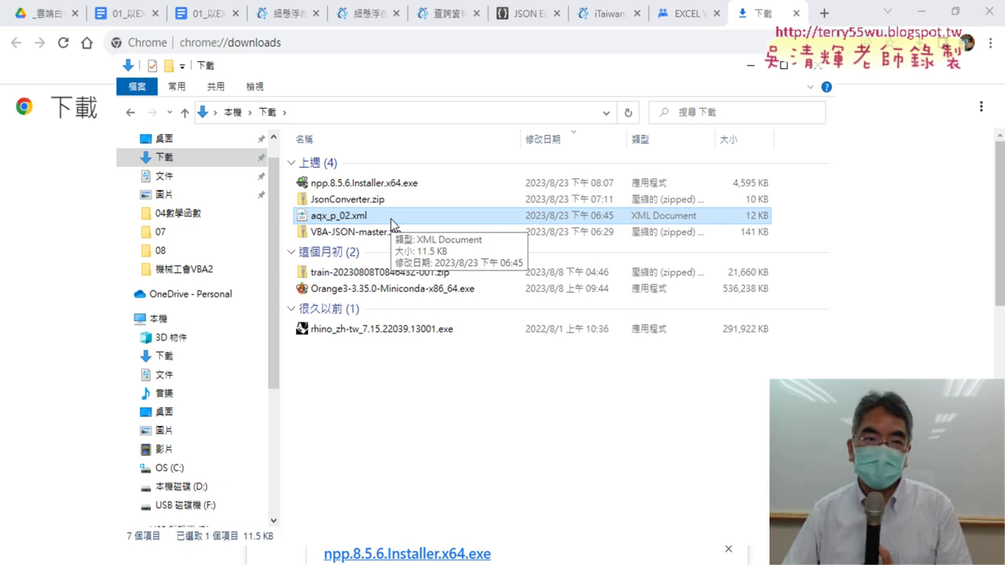
click(204, 13)
Scroll to the 線上XML編輯器 heading and select 'xml-editor' in the jsonformatter.org link.
scroll(426, 213, down, 1)
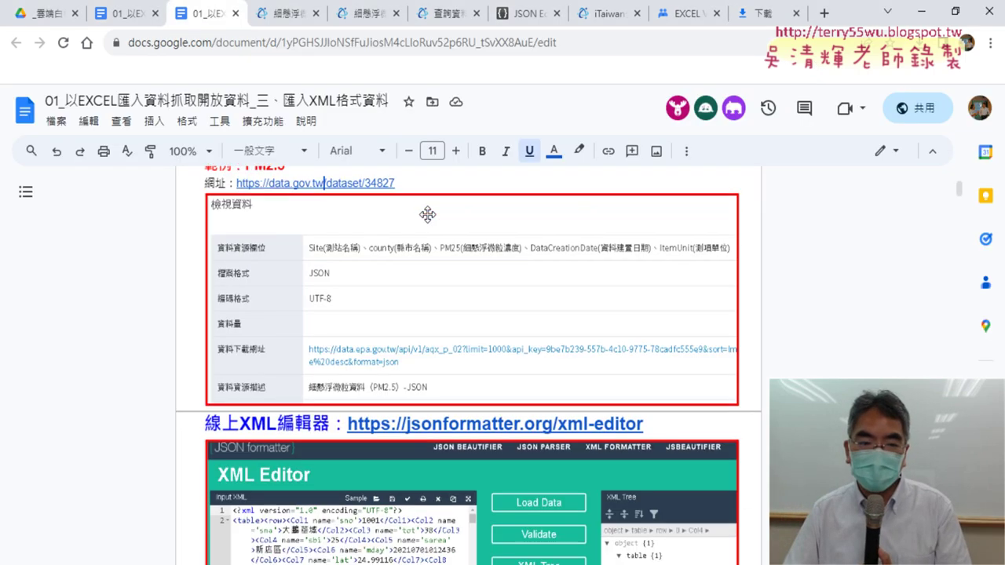
scroll(275, 246, down, 2)
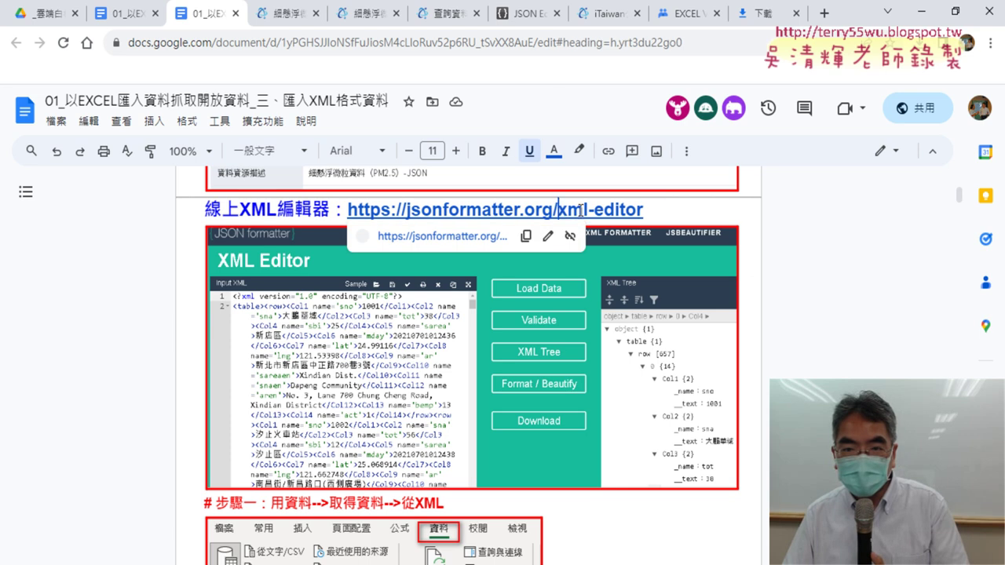
drag(562, 208, 644, 209)
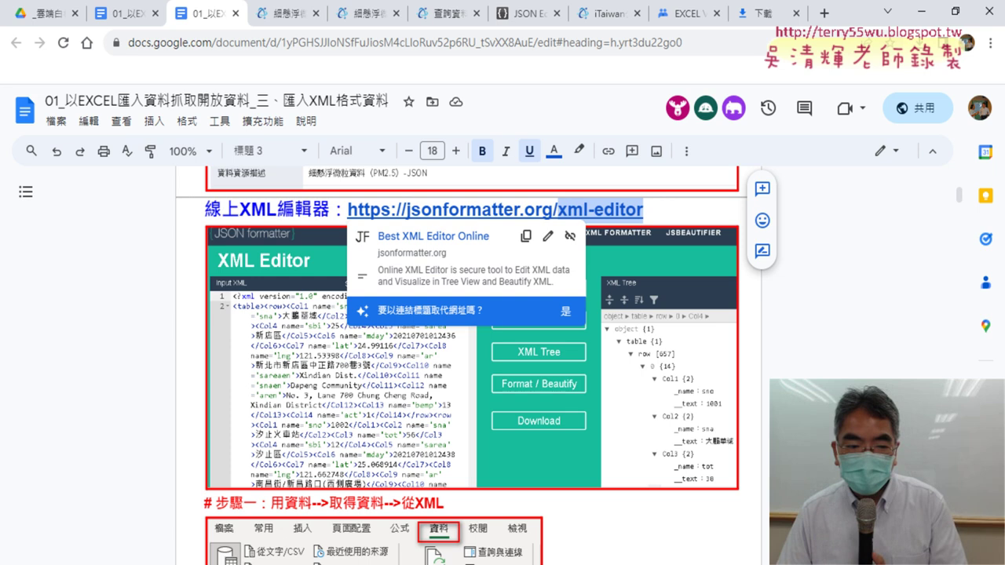
Drag aqx_p_02.xml from the Downloads folder into a new Chrome tab.
key(alt+Tab)
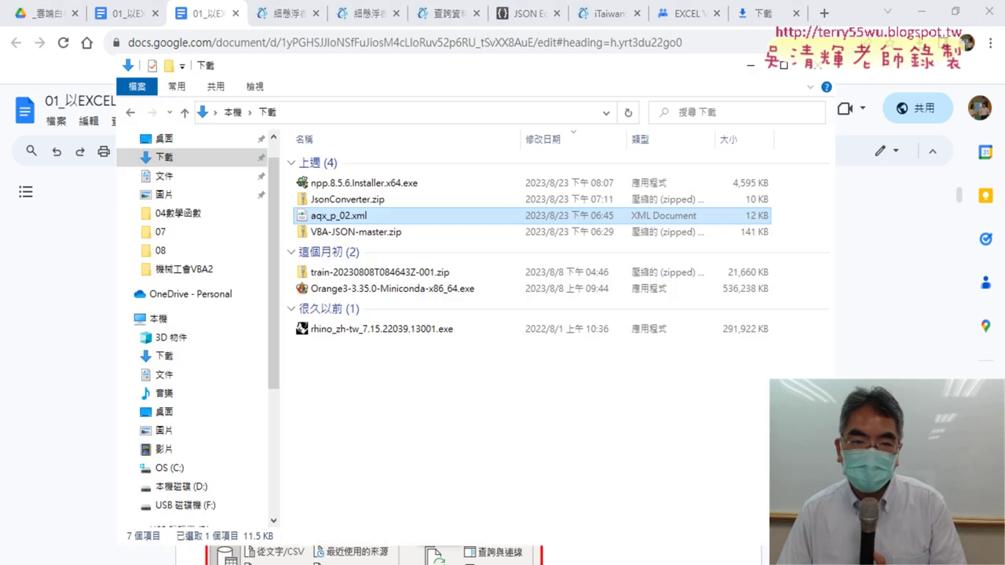
drag(392, 221, 814, 21)
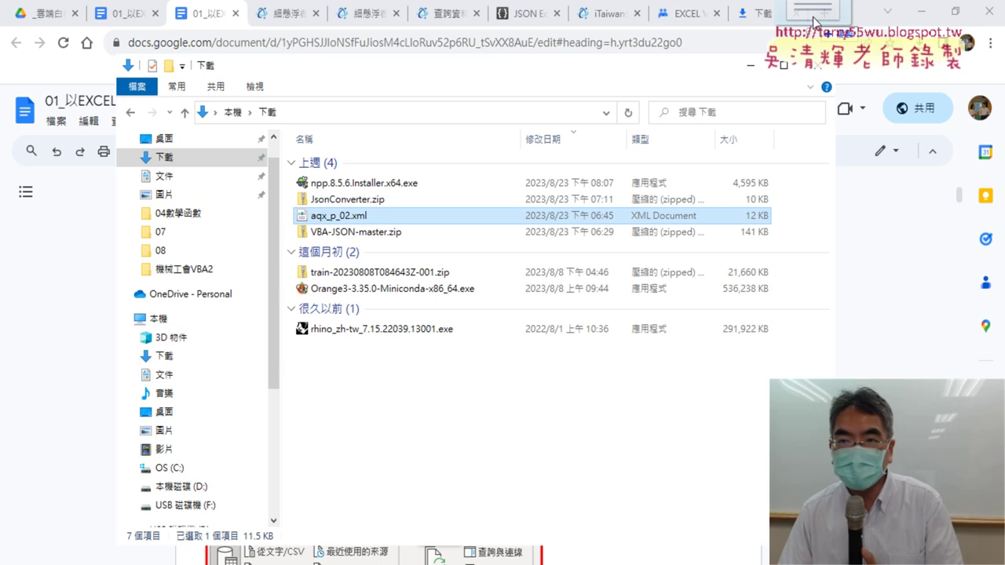
drag(814, 22, 815, 18)
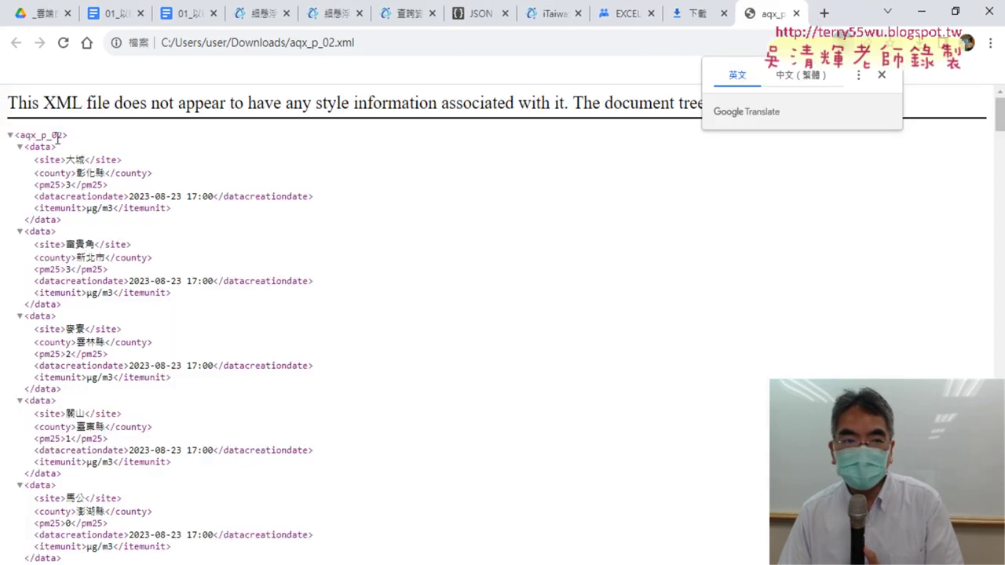
Collapse and expand the root aqx_p_02 and first data nodes, selecting their tags.
click(10, 136)
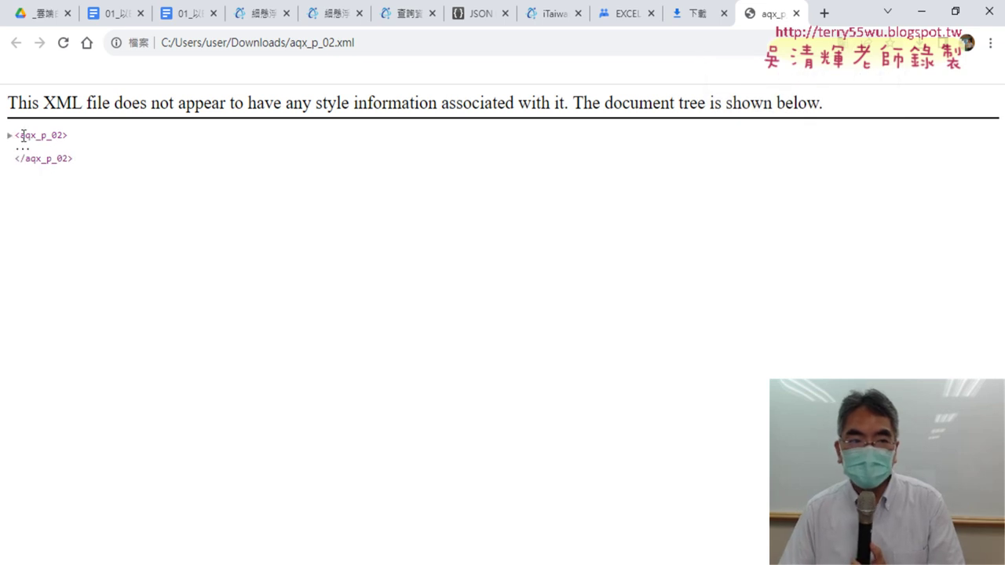
drag(18, 137, 91, 147)
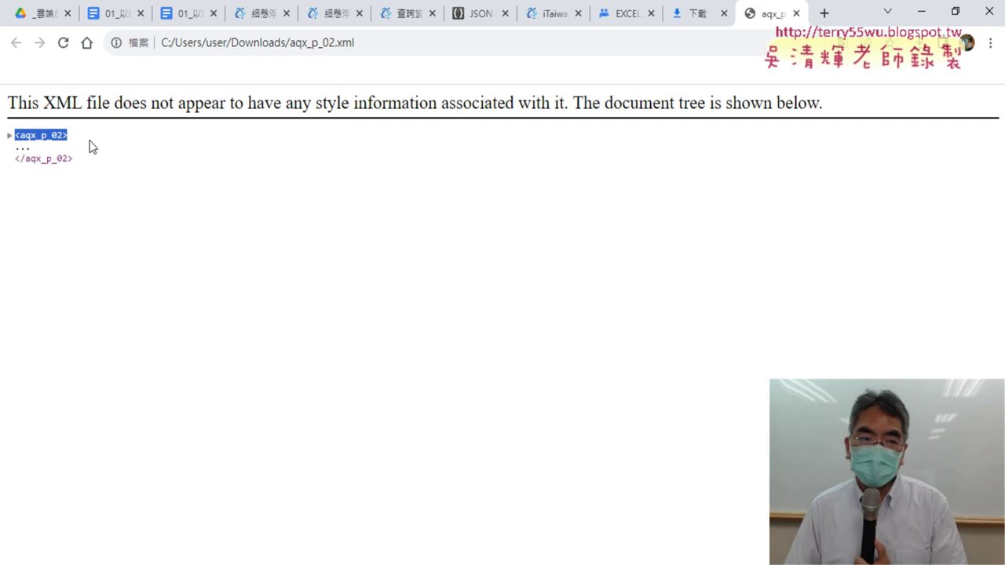
click(10, 138)
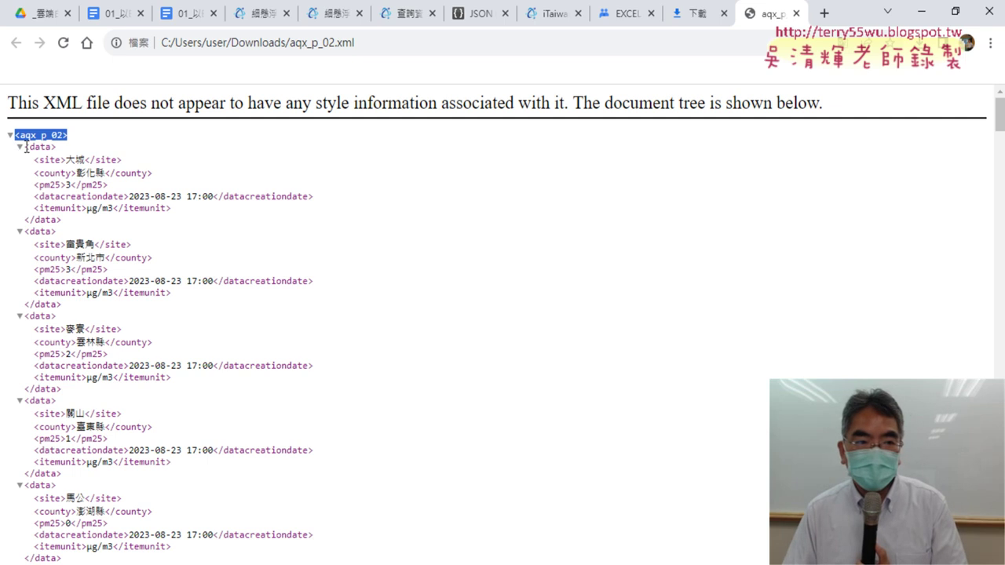
click(21, 148)
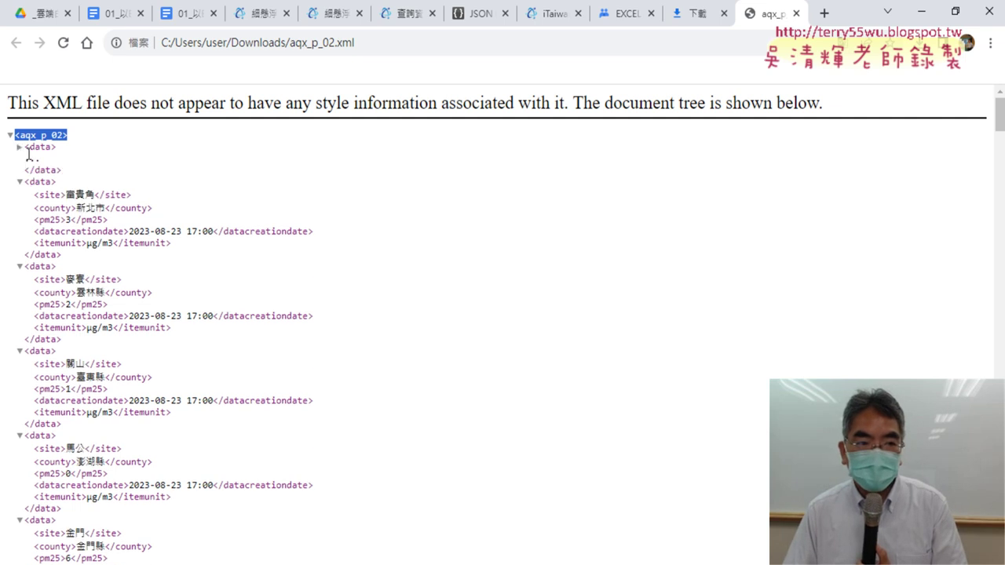
drag(29, 149, 44, 149)
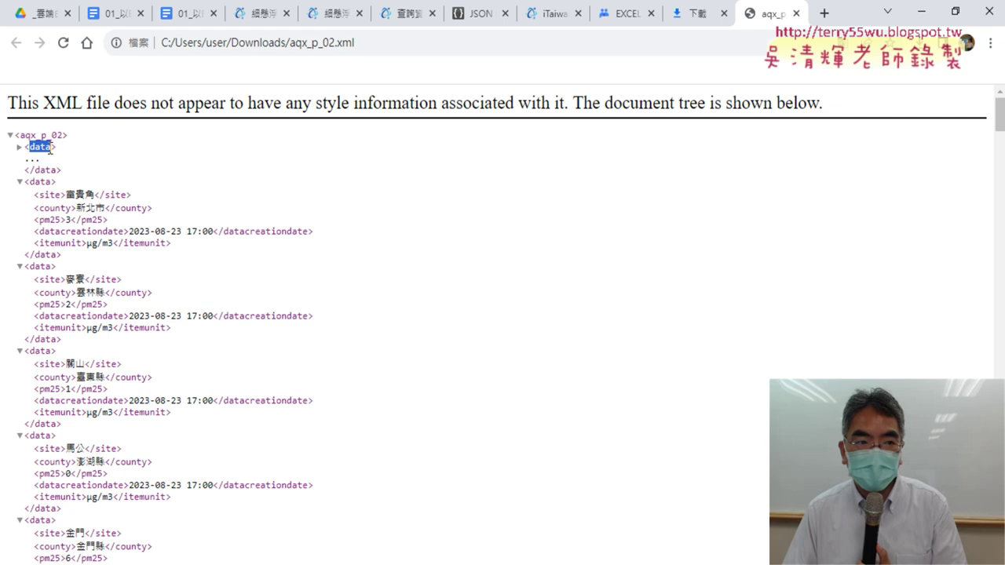
click(21, 148)
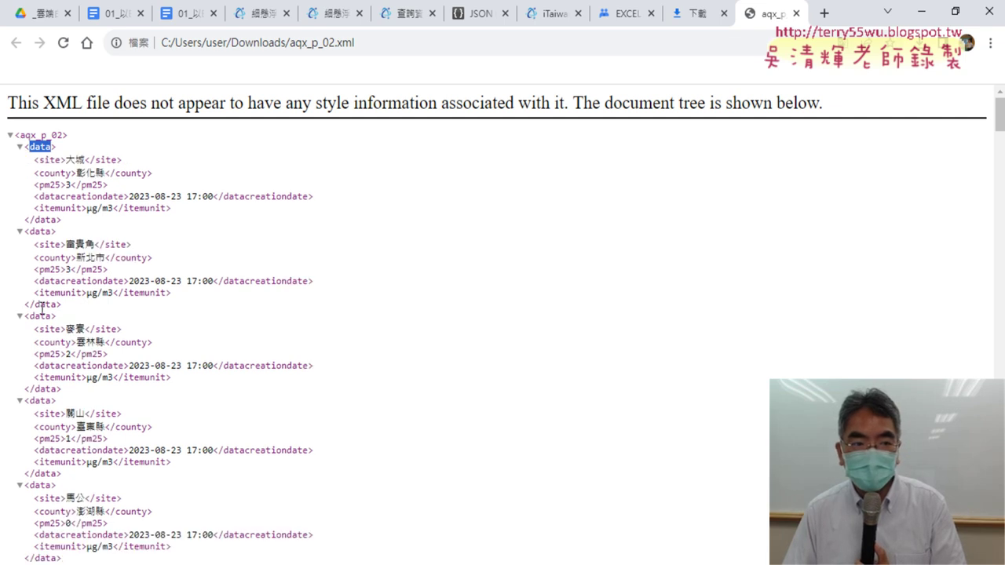
drag(34, 161, 59, 162)
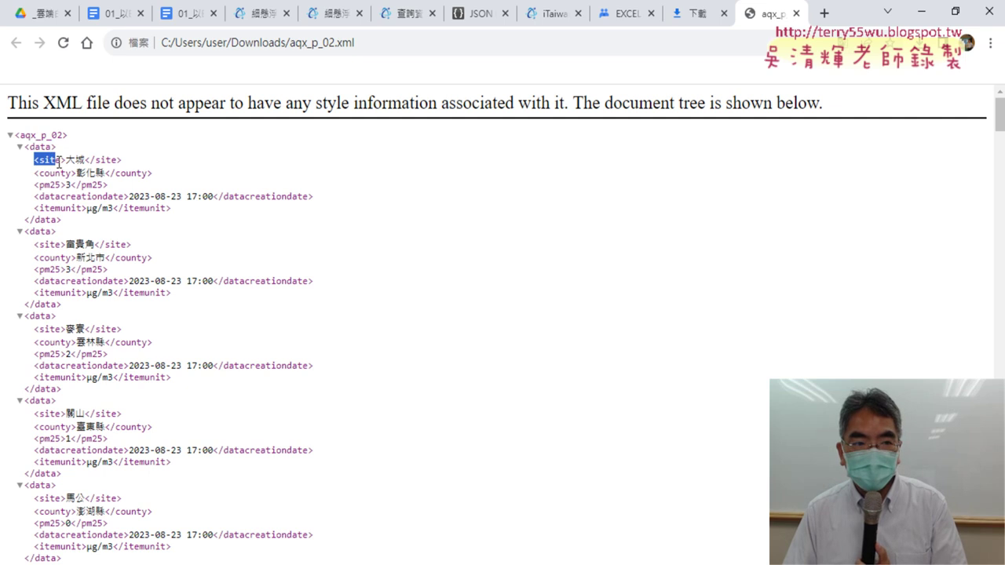
click(119, 160)
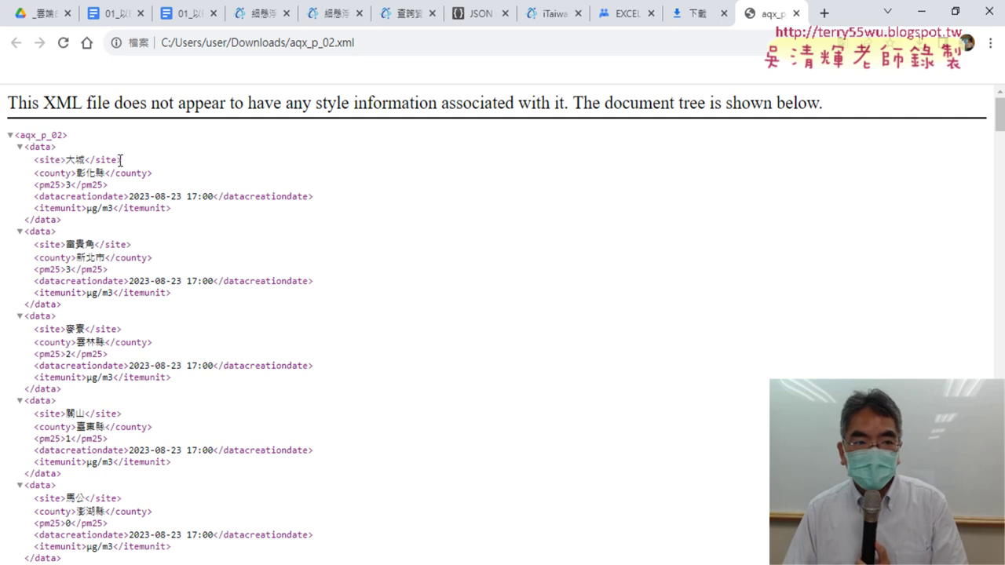
click(11, 137)
drag(69, 139, 26, 138)
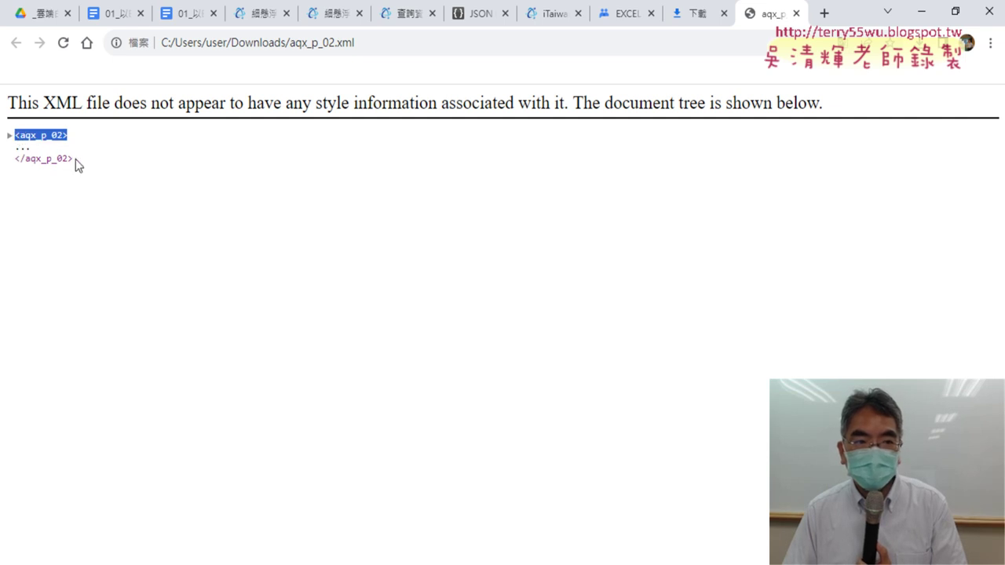
drag(74, 159, 31, 160)
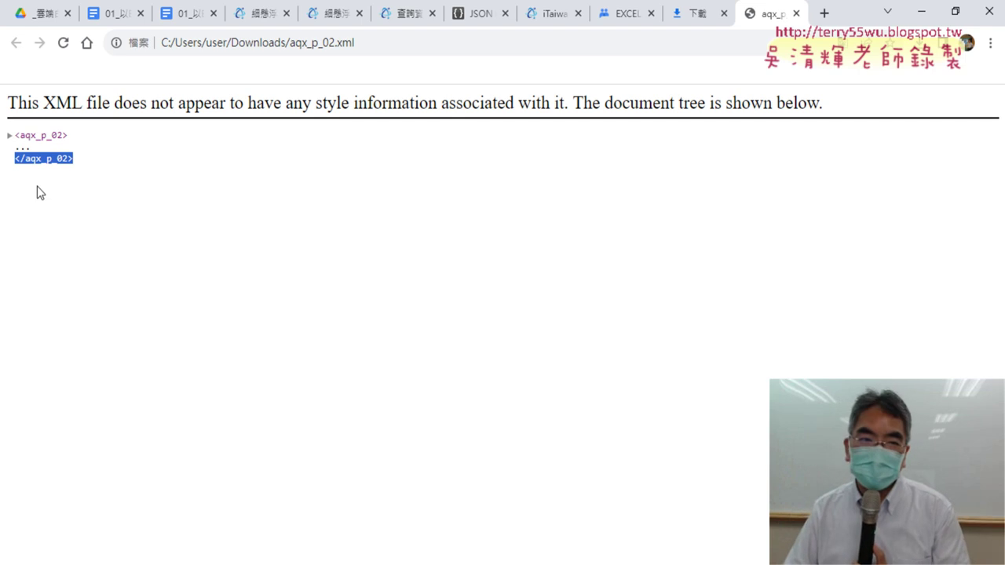
click(10, 137)
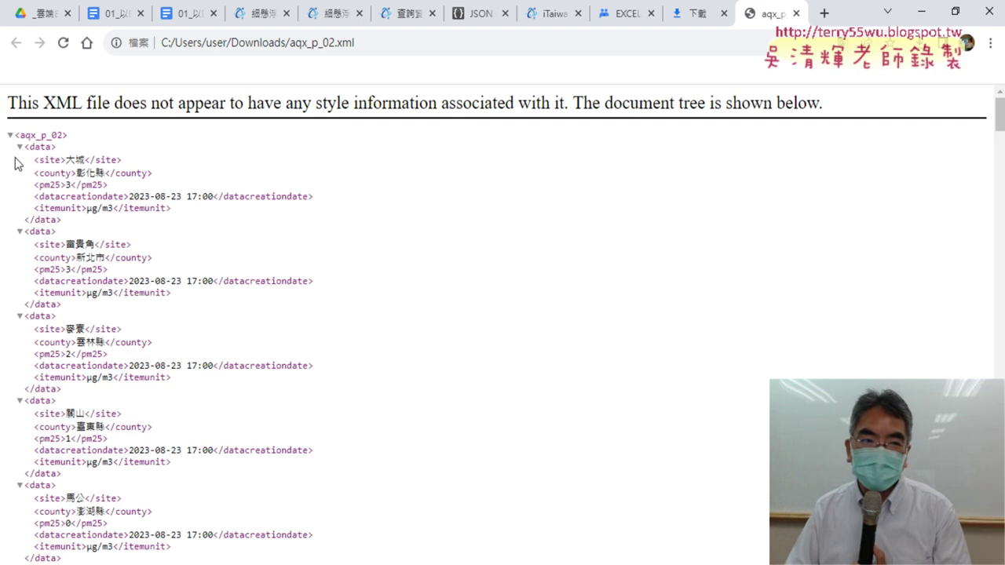
click(19, 148)
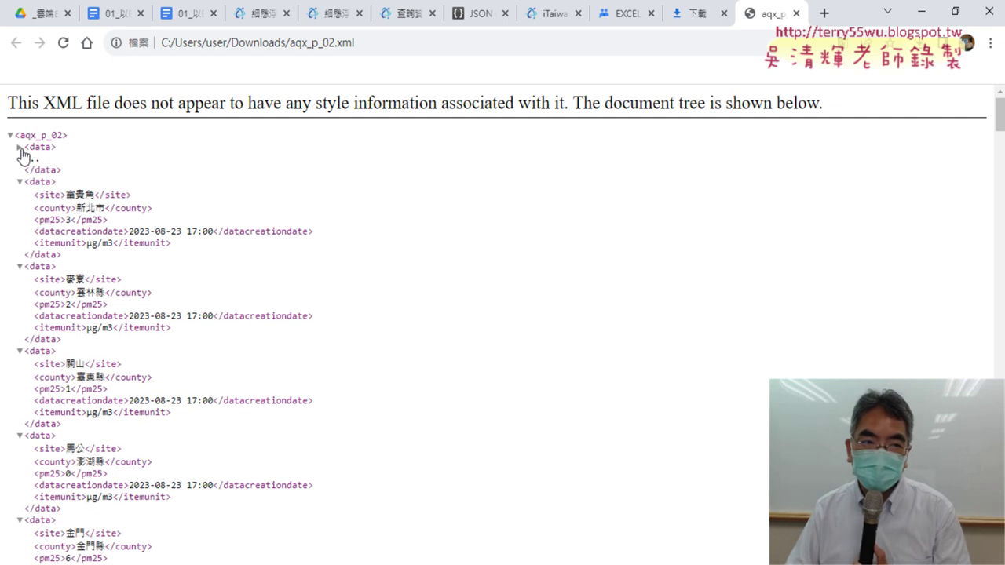
click(19, 148)
drag(67, 161, 37, 160)
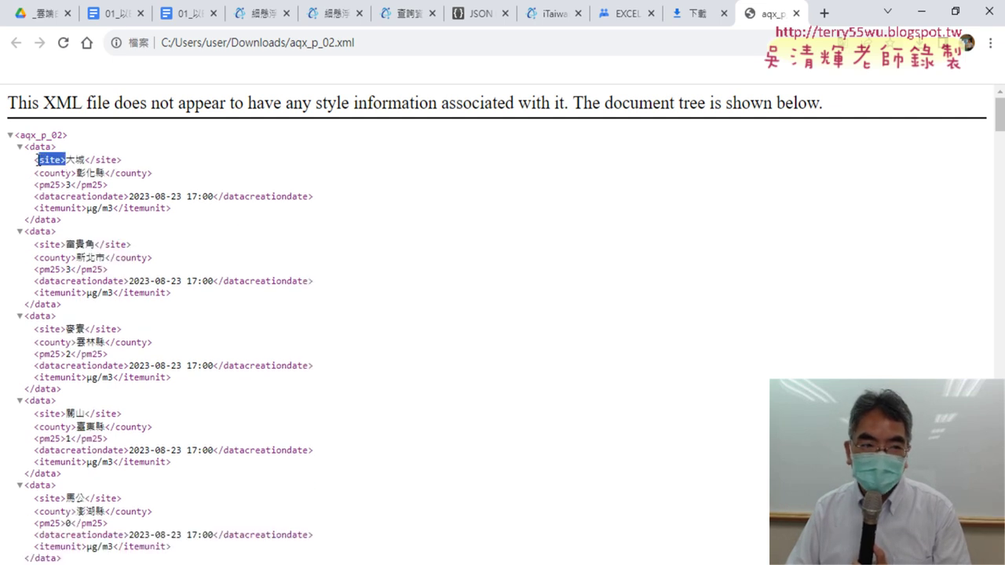
drag(122, 161, 89, 160)
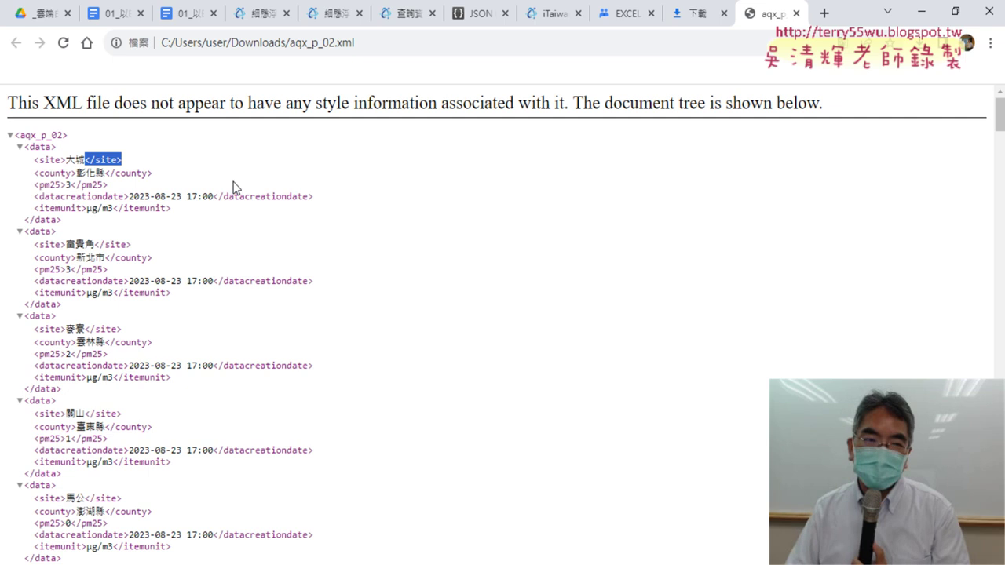
drag(95, 160, 114, 161)
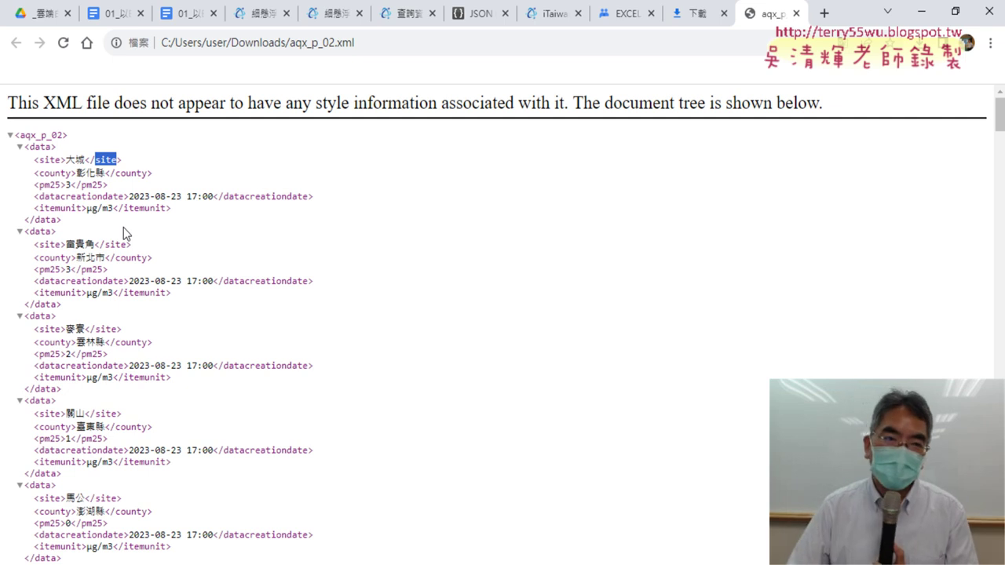
Select the 資料下載網址 XML URL, check Excel's 資料 > 從其他來源 menu, then return to the tutorial.
click(263, 16)
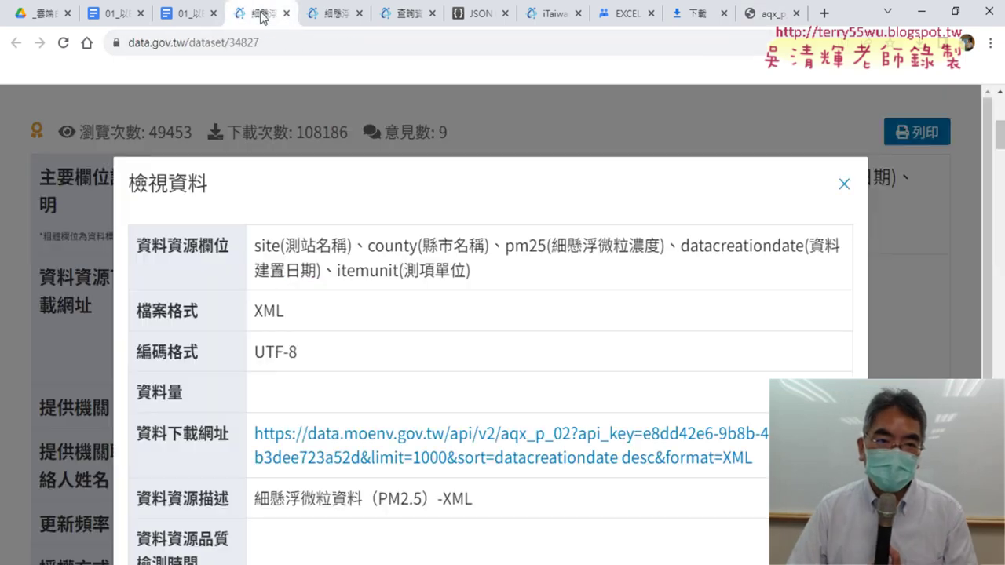
drag(754, 467, 252, 430)
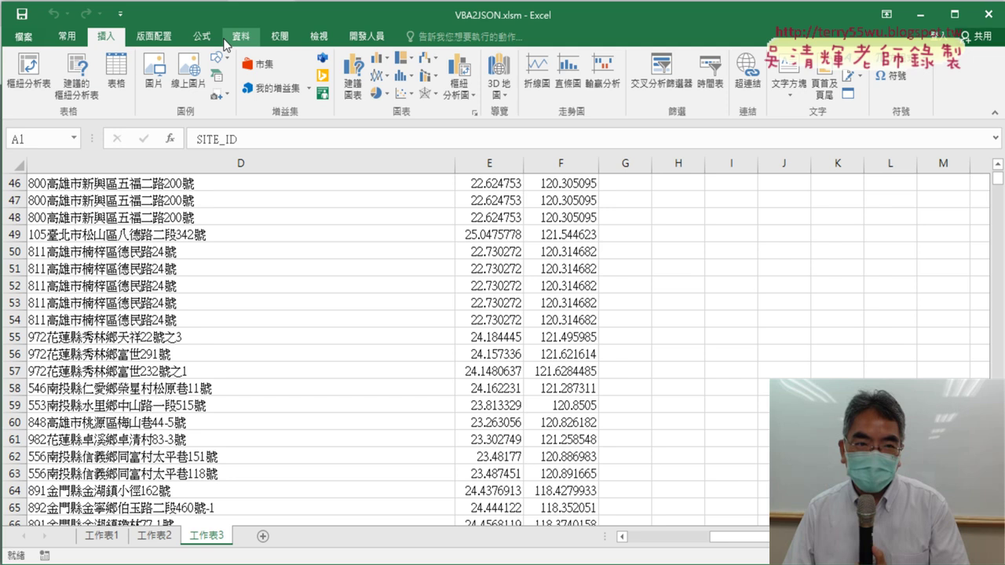
click(229, 38)
click(85, 98)
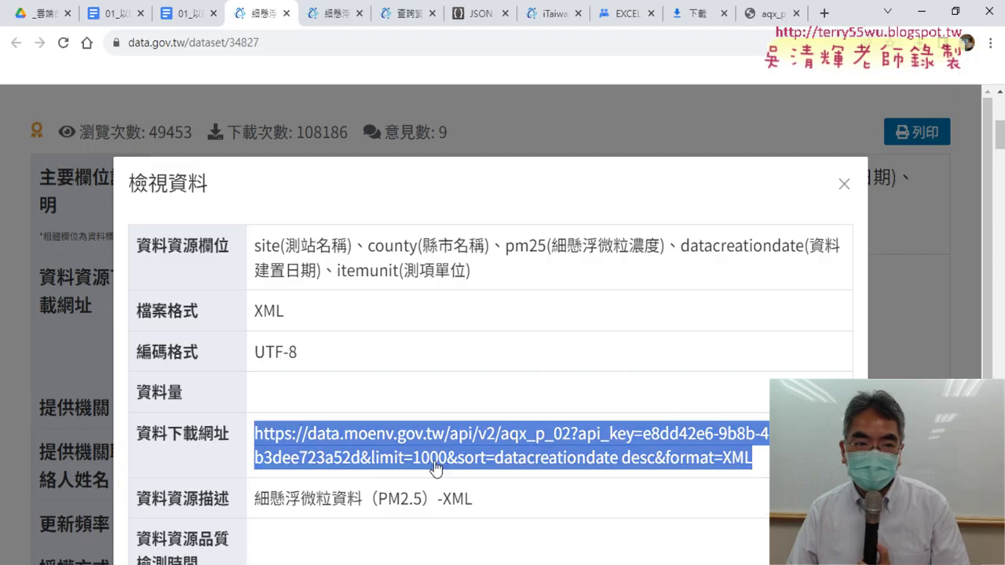
click(190, 16)
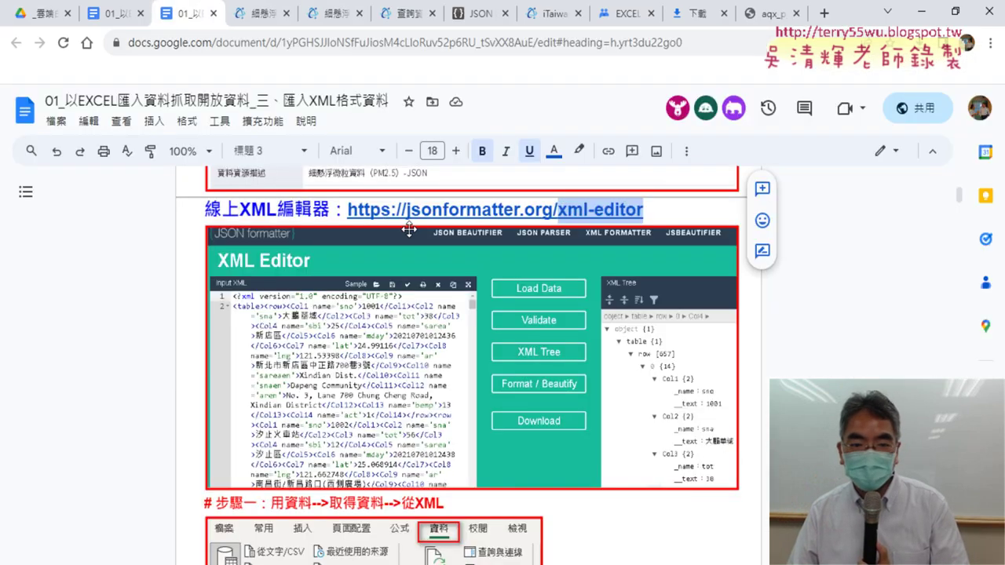
Scroll past the Power Query screenshots to the 下載XML巨集 Queries.Add macro code.
scroll(408, 230, down, 5)
scroll(790, 252, down, 10)
scroll(789, 253, down, 5)
scroll(789, 253, up, 5)
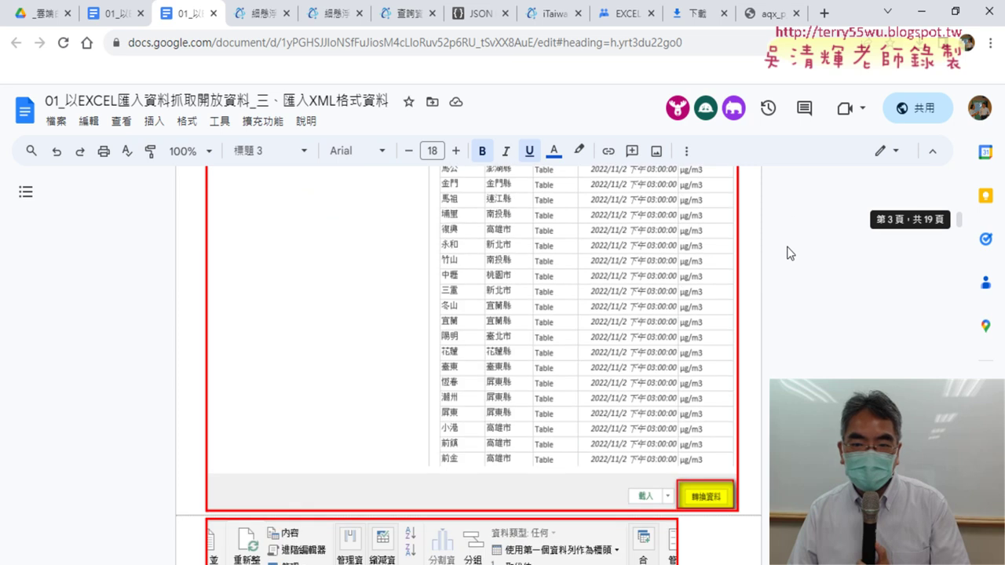
scroll(789, 253, up, 5)
scroll(789, 253, up, 1)
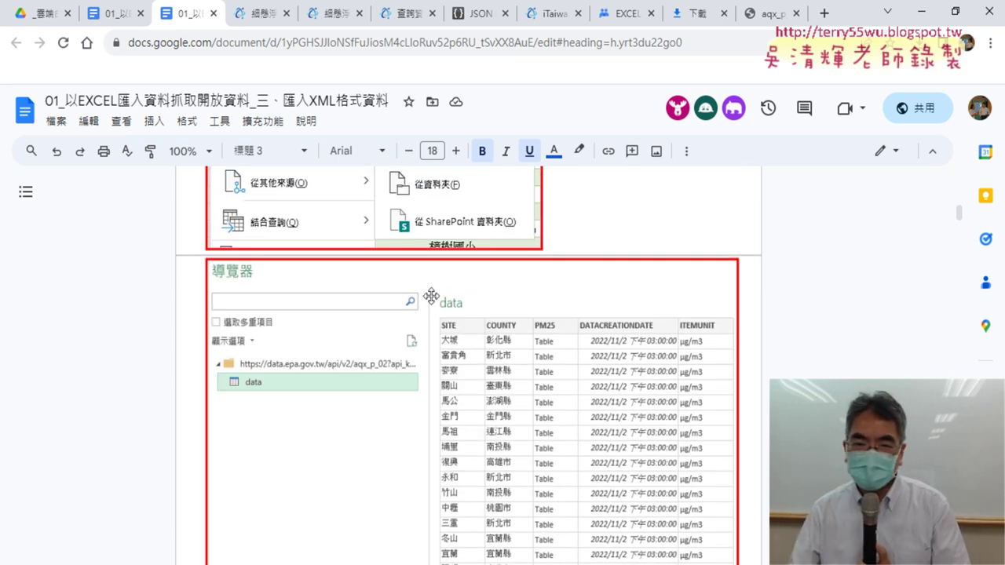
scroll(431, 296, up, 2)
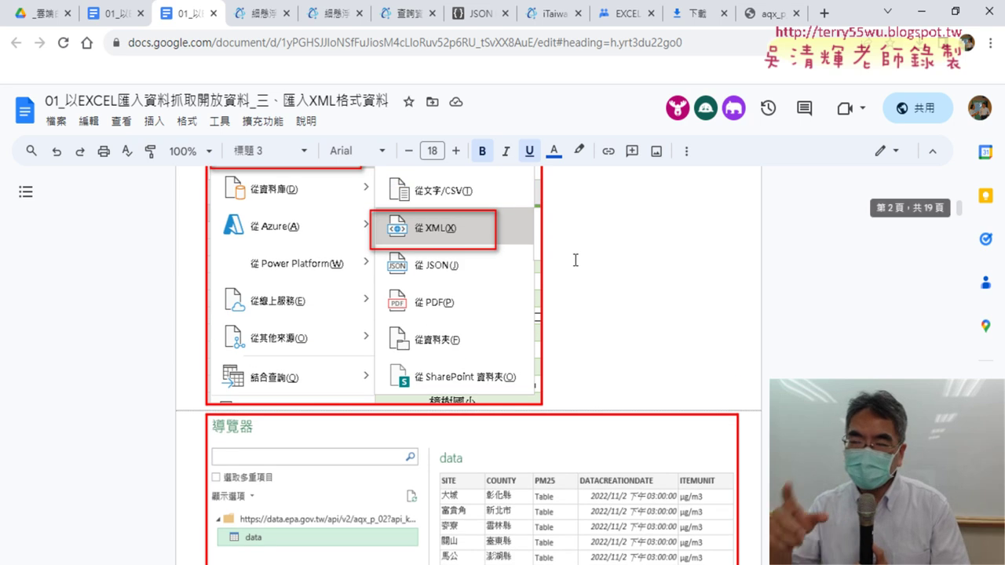
scroll(338, 243, up, 2)
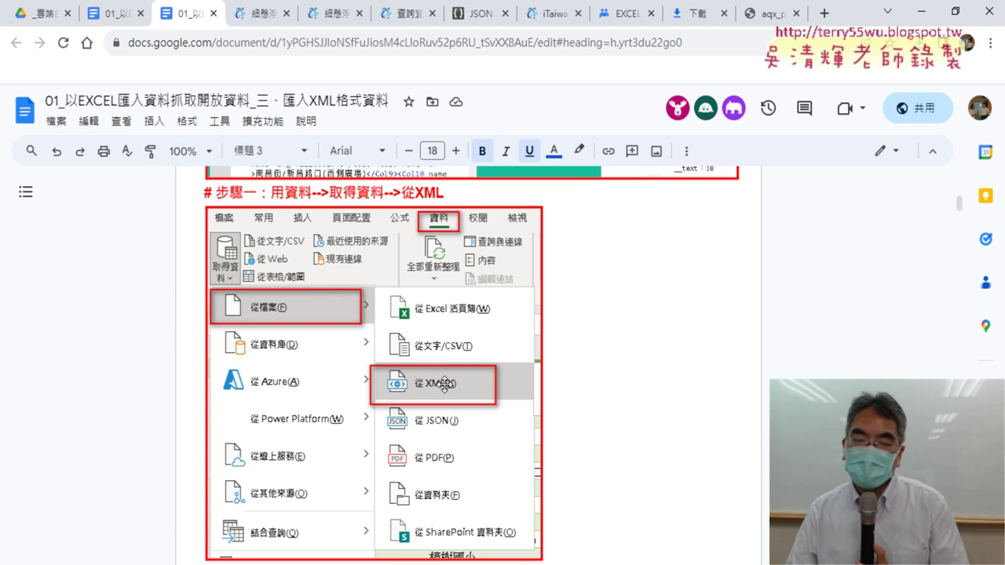
scroll(598, 394, down, 1)
scroll(599, 394, down, 4)
scroll(598, 394, down, 1)
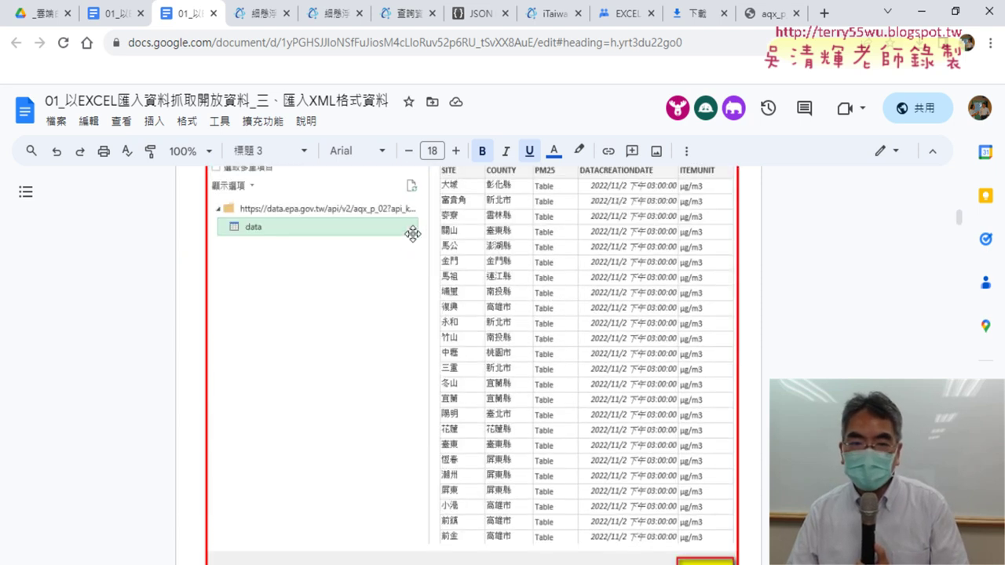
scroll(392, 244, up, 1)
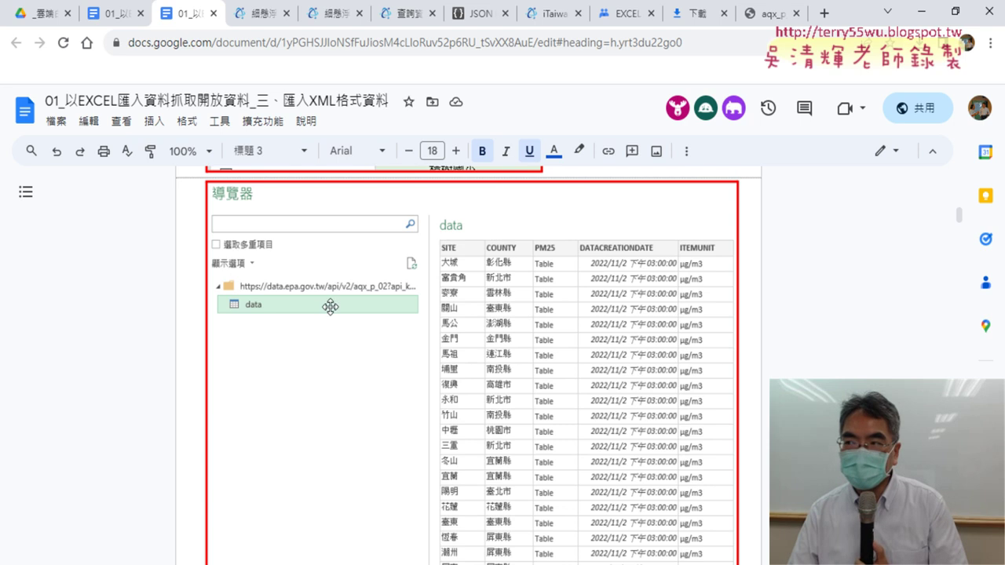
scroll(448, 277, down, 1)
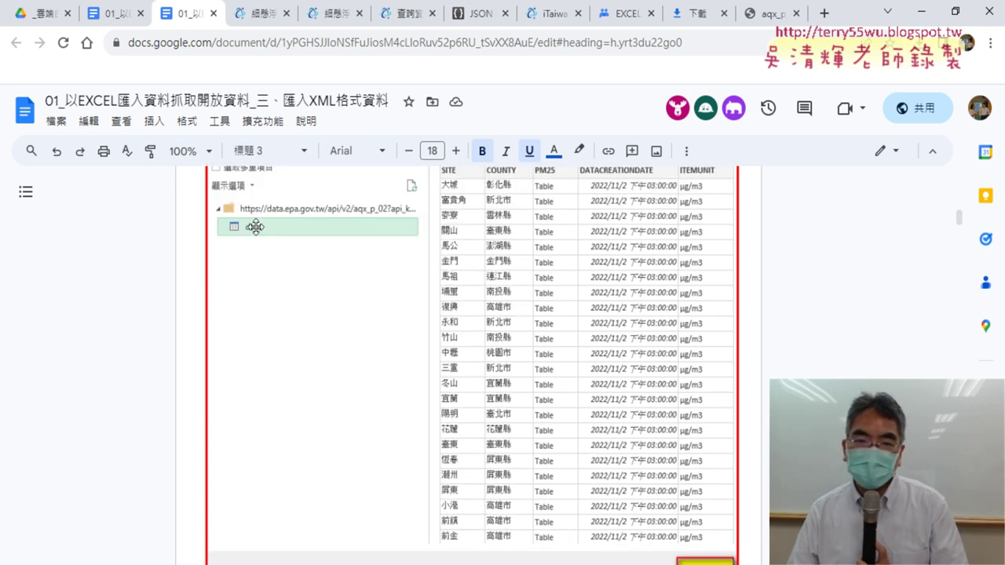
scroll(612, 264, down, 1)
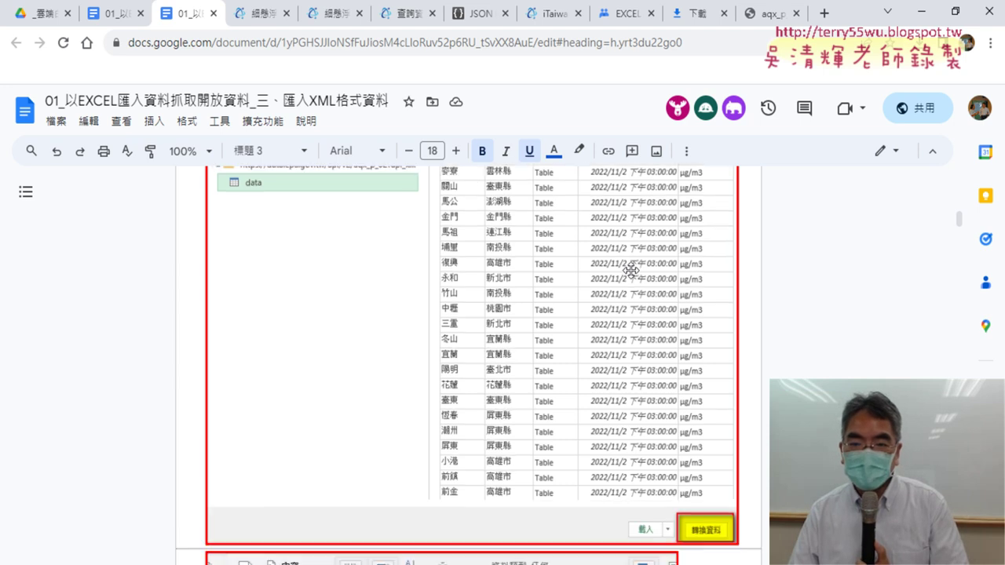
scroll(740, 281, down, 3)
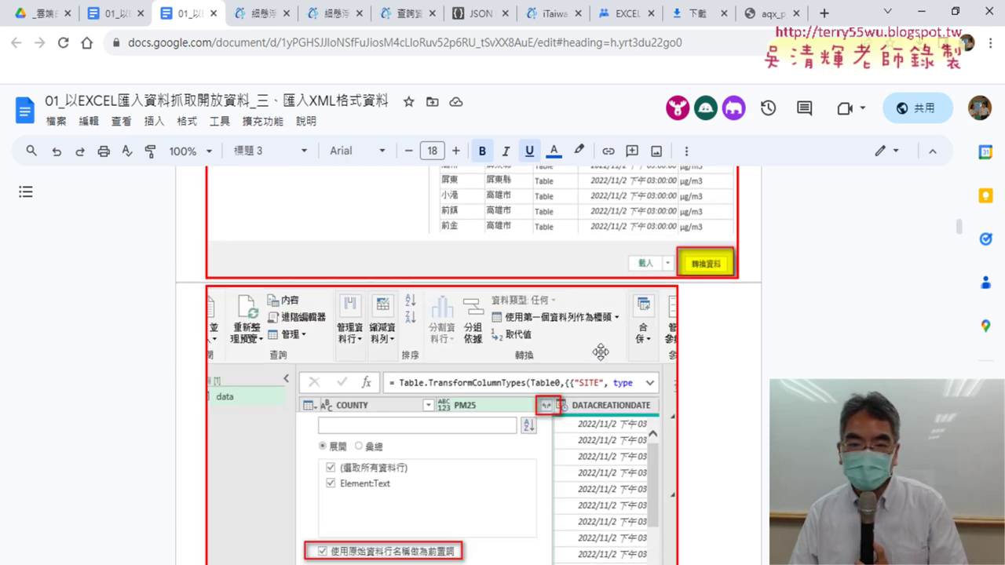
scroll(546, 250, down, 2)
scroll(629, 279, down, 3)
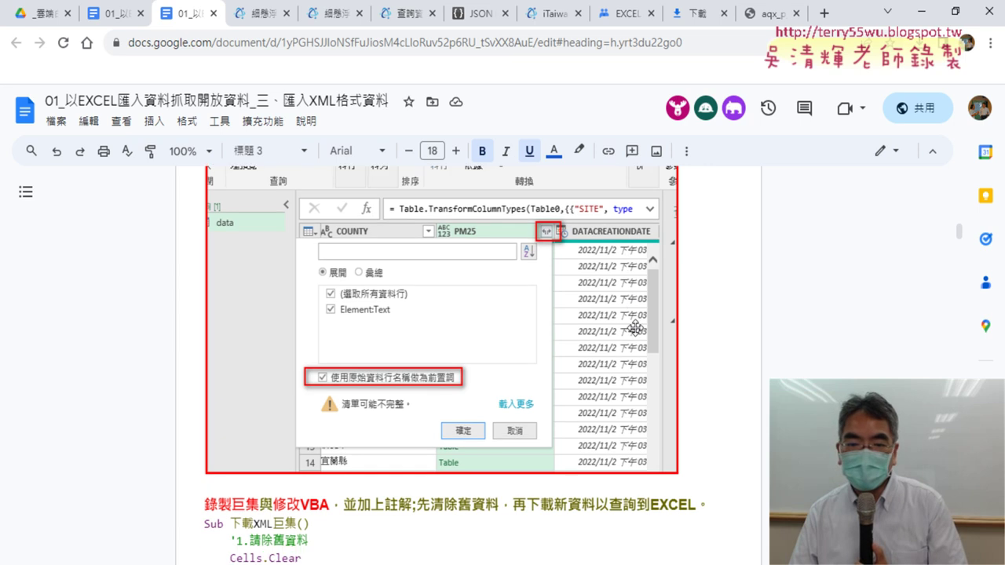
scroll(643, 271, up, 2)
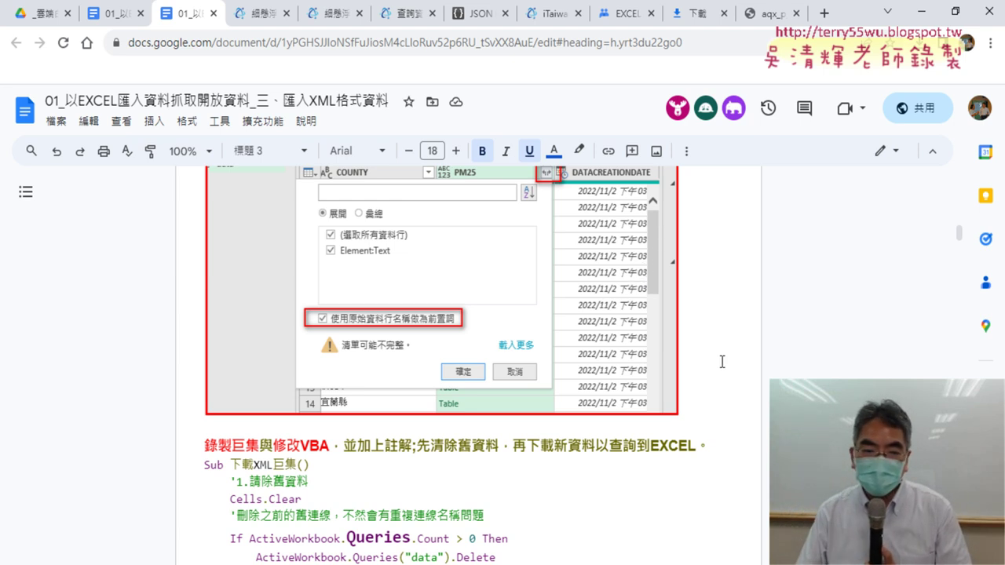
scroll(716, 361, down, 3)
scroll(714, 361, down, 2)
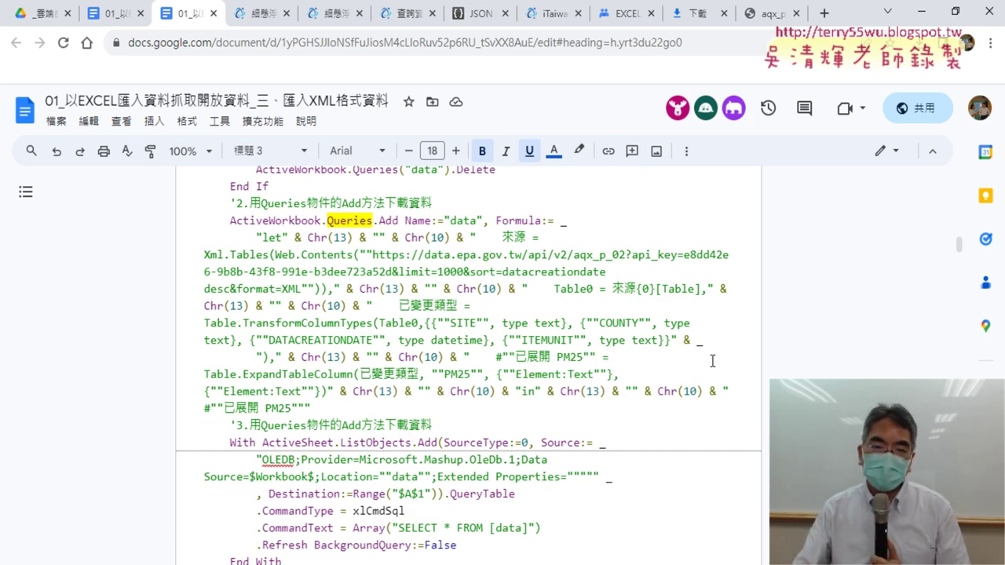
Scroll past End Sub to the 如果是舊版EXCEL2013以前版本 section and its Sub 讀取XML_檔案() code.
scroll(642, 249, up, 1)
scroll(641, 251, up, 2)
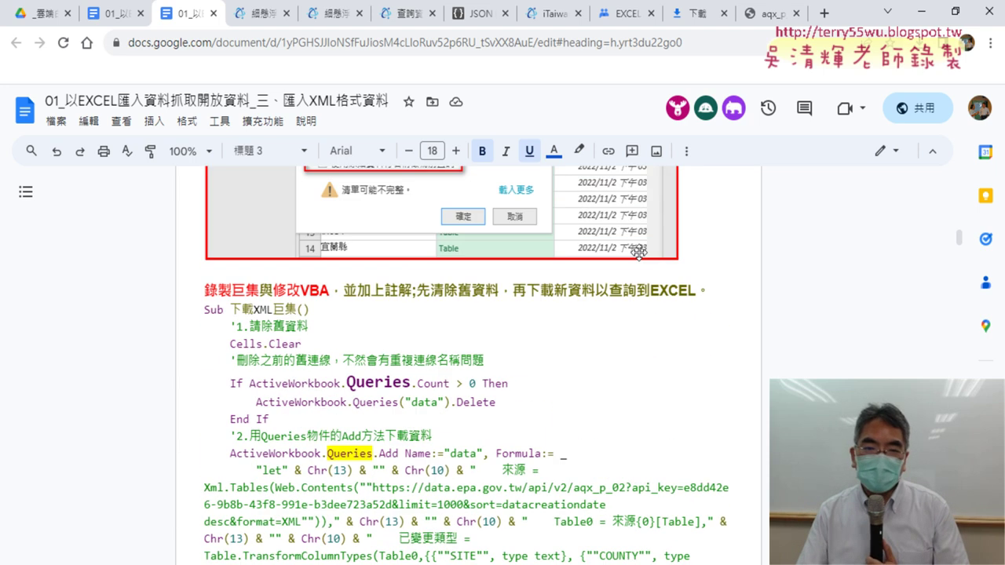
scroll(641, 252, down, 1)
scroll(640, 253, down, 1)
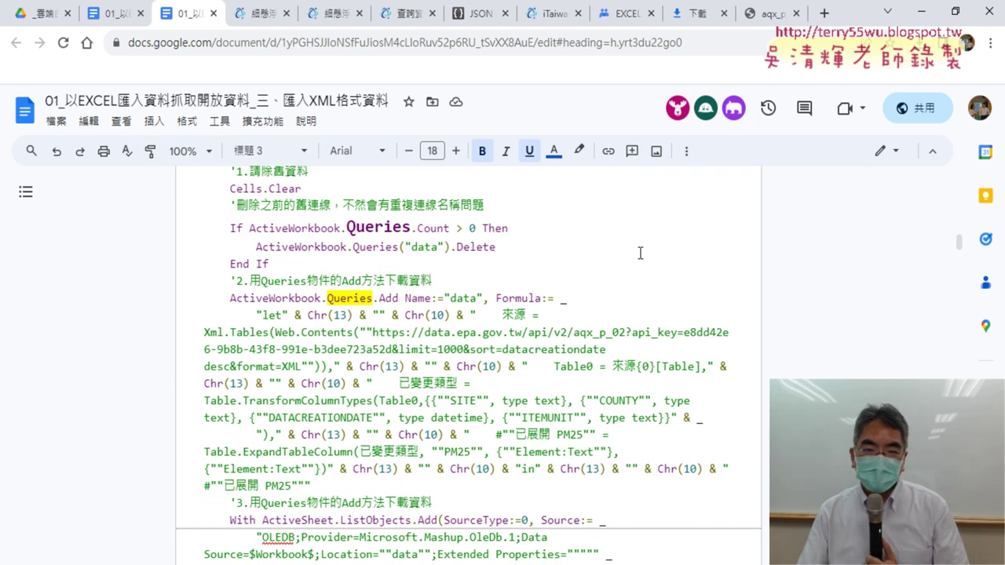
scroll(641, 253, down, 3)
scroll(643, 255, up, 1)
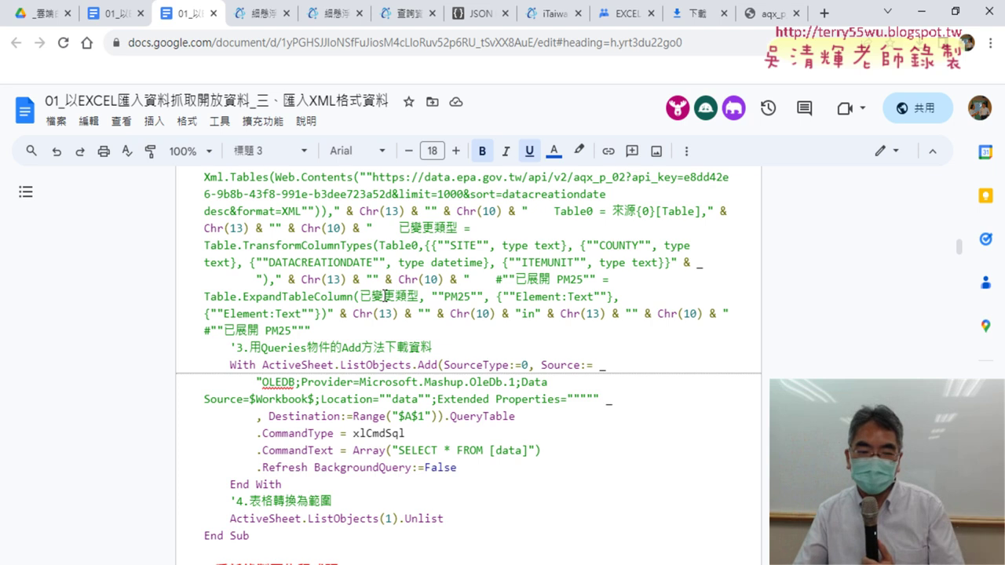
scroll(388, 297, down, 3)
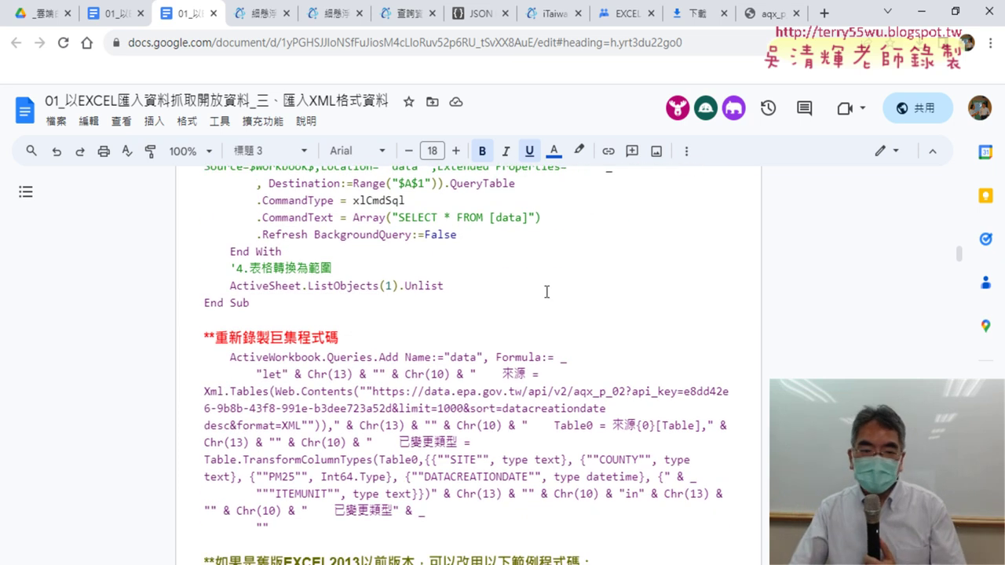
scroll(547, 292, down, 4)
scroll(585, 234, down, 3)
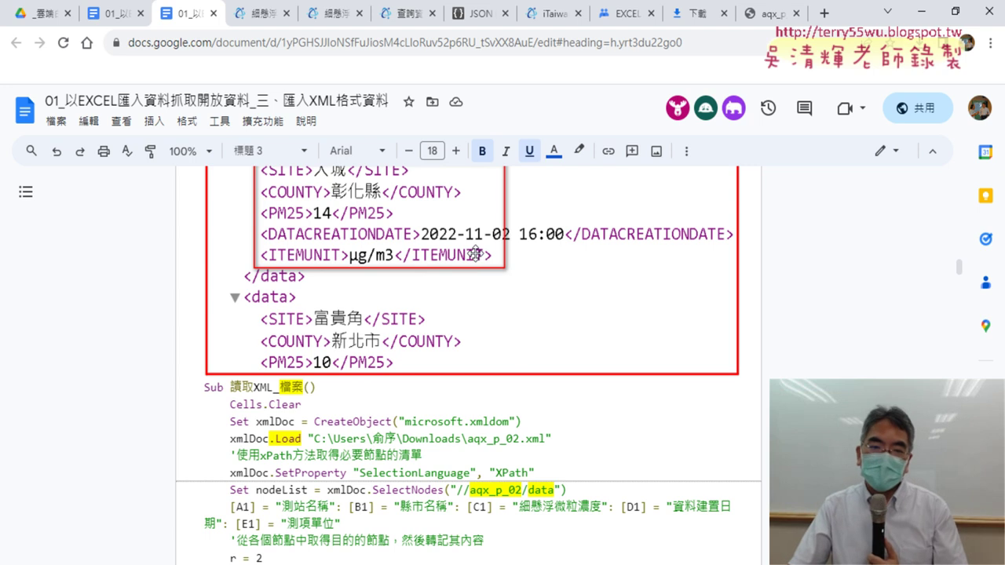
Highlight the microsoft.xmldom object name and the Load method in the macro code.
scroll(475, 253, up, 1)
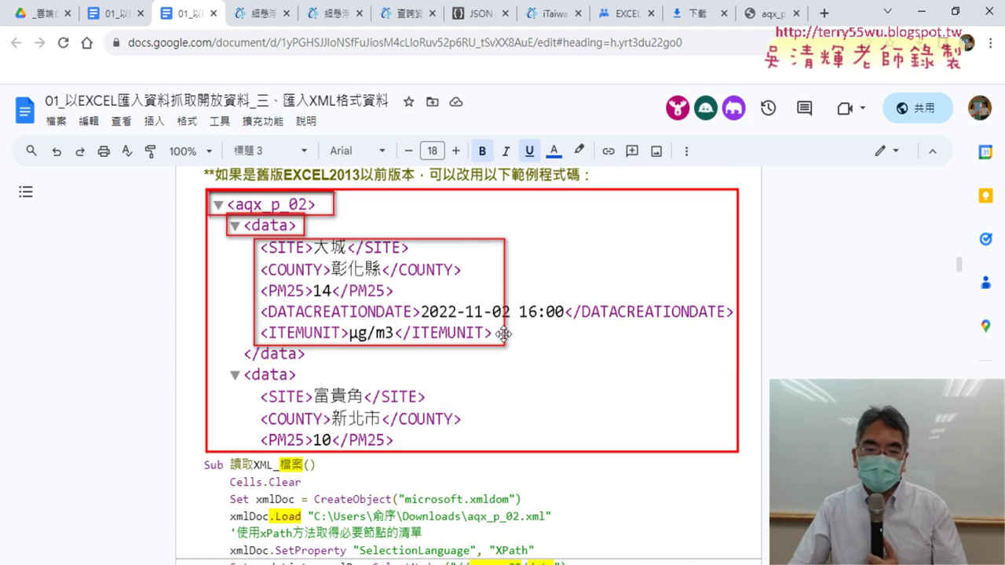
scroll(525, 345, down, 2)
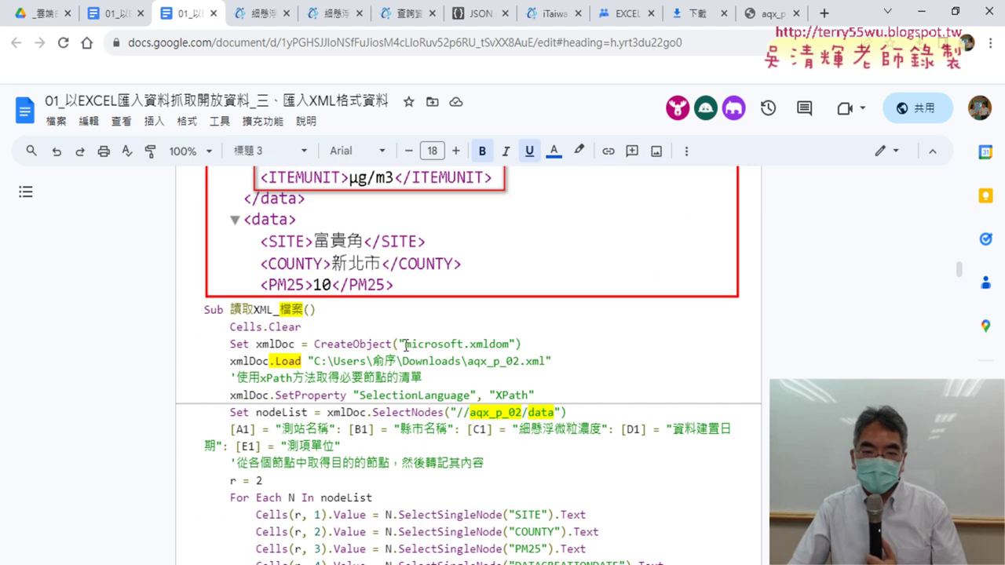
mouse_move(405, 345)
mouse_down()
mouse_move(509, 346)
mouse_move(476, 346)
mouse_up()
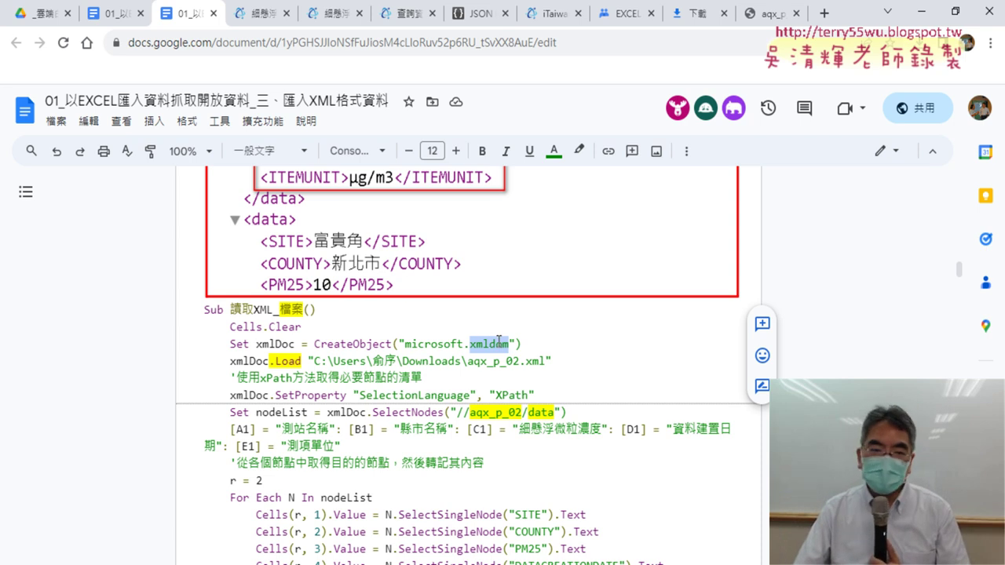
drag(301, 362, 276, 363)
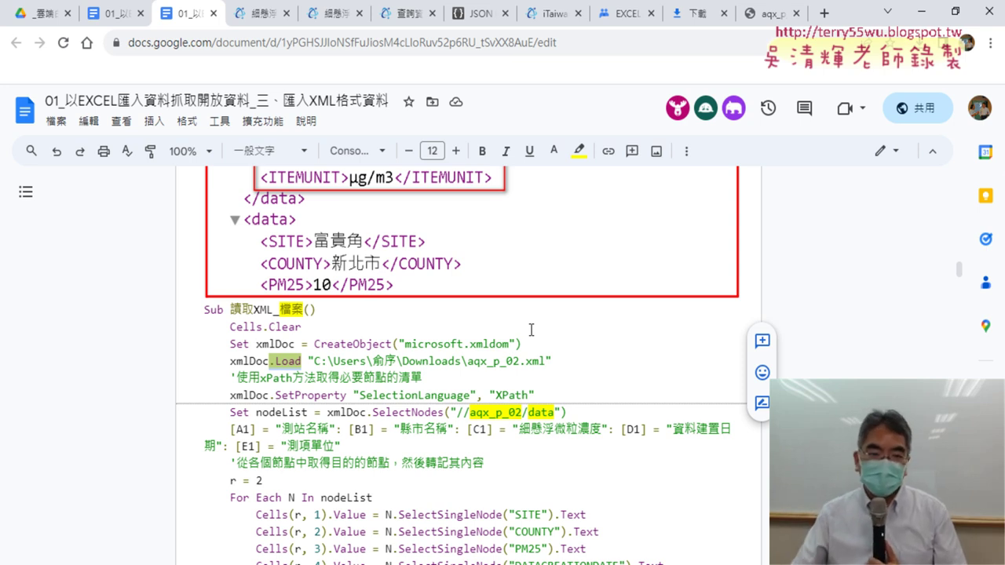
Select the 讀取XML_檔案 macro from its Sub line down through End Sub.
click(203, 316)
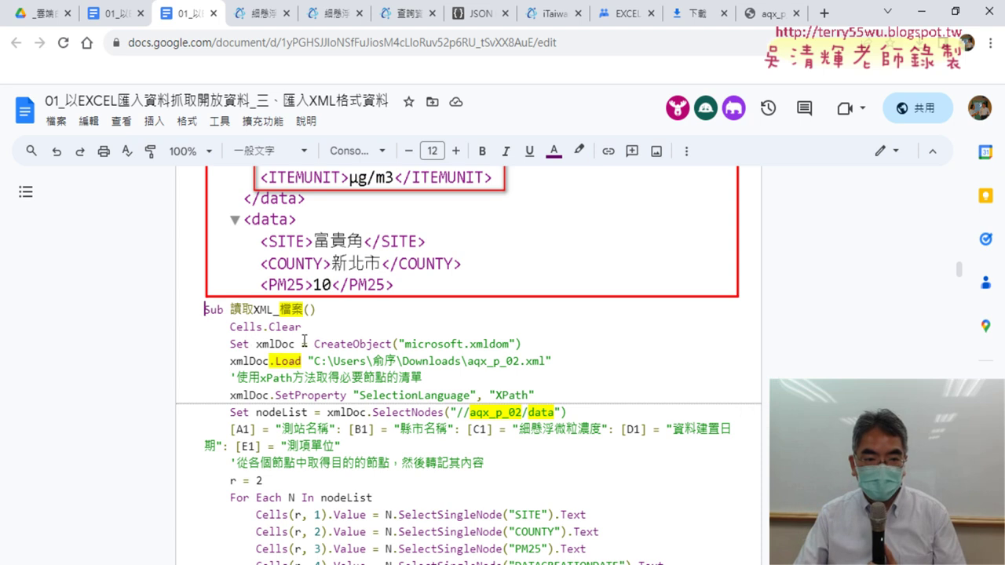
scroll(304, 343, down, 2)
scroll(299, 337, down, 3)
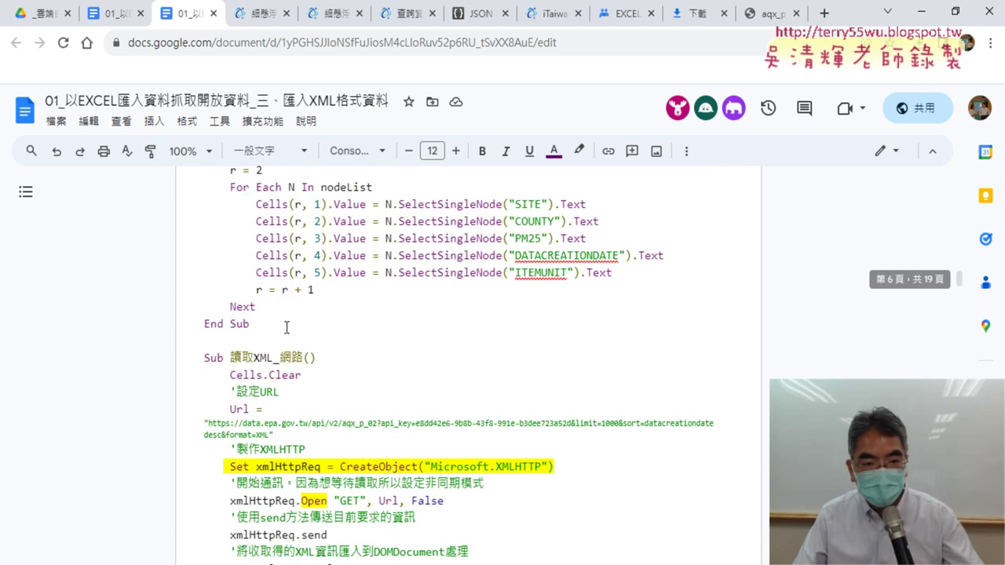
shift+click(279, 324)
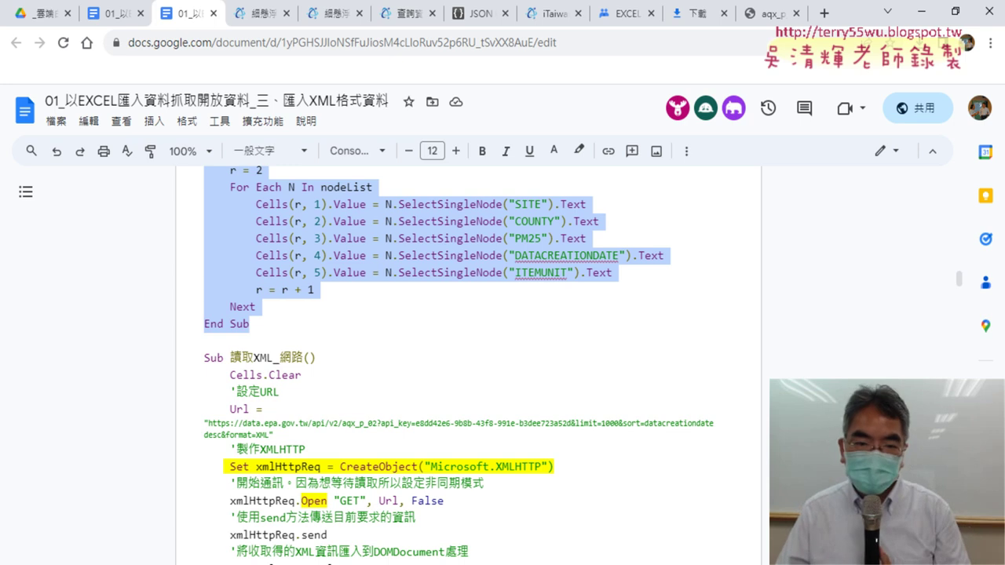
From the VBA2JSON workbook, create a new blank Excel workbook.
mouse_move(585, 564)
click(664, 517)
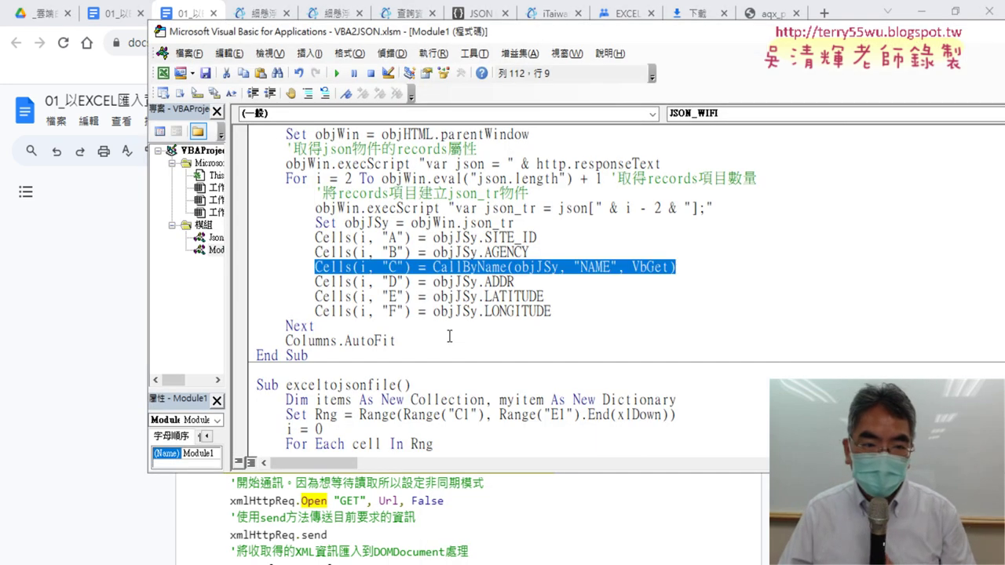
key(alt+F11)
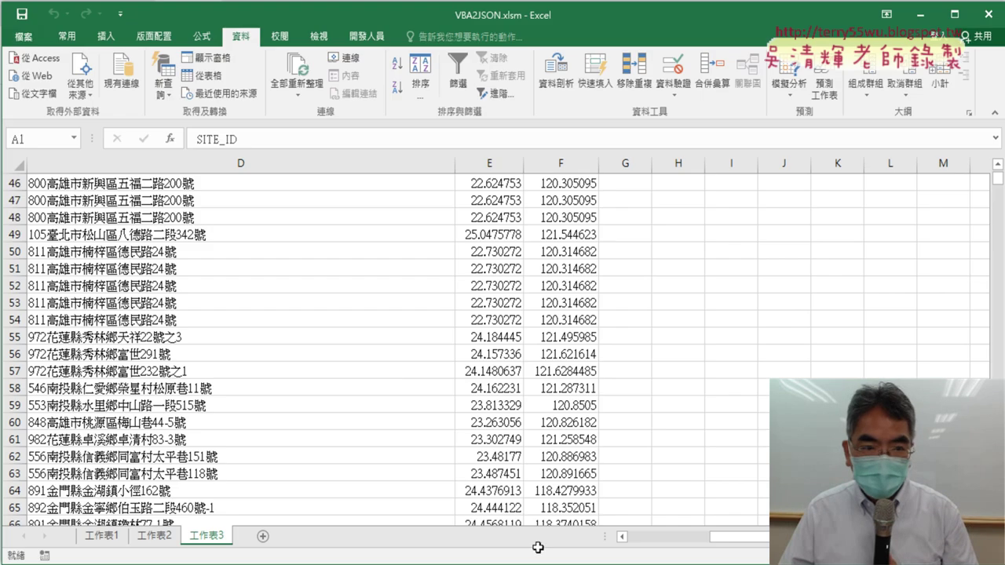
click(29, 36)
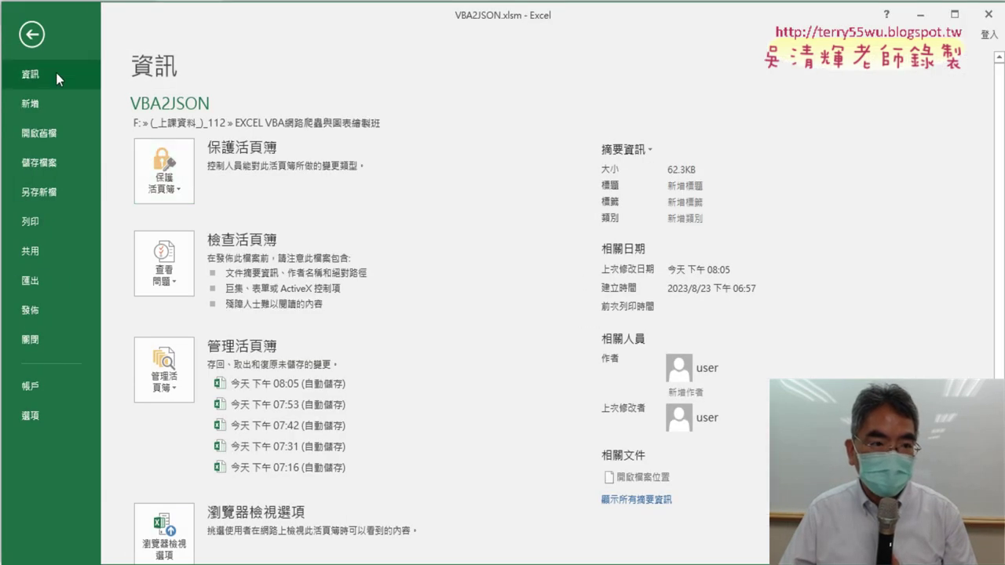
click(38, 102)
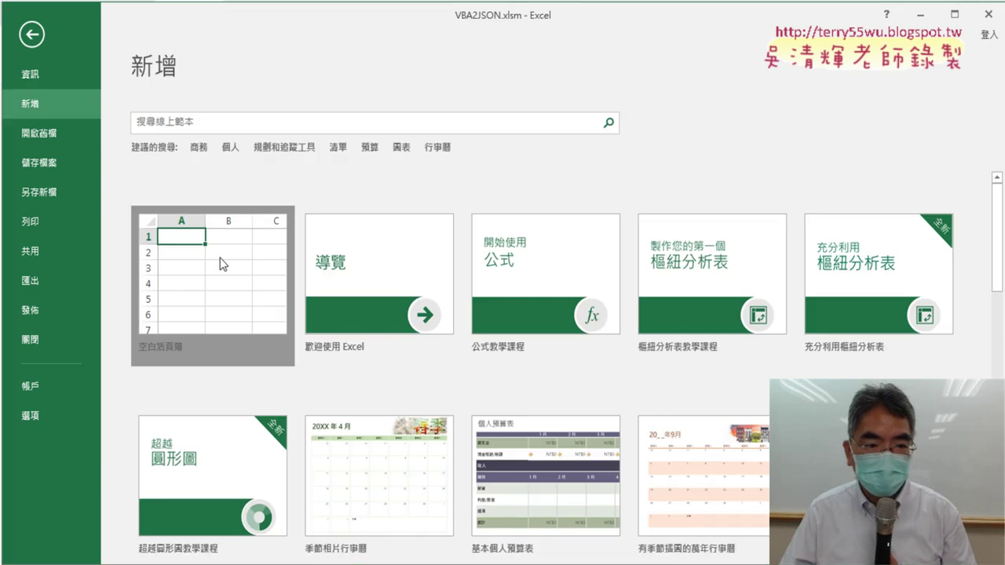
click(220, 260)
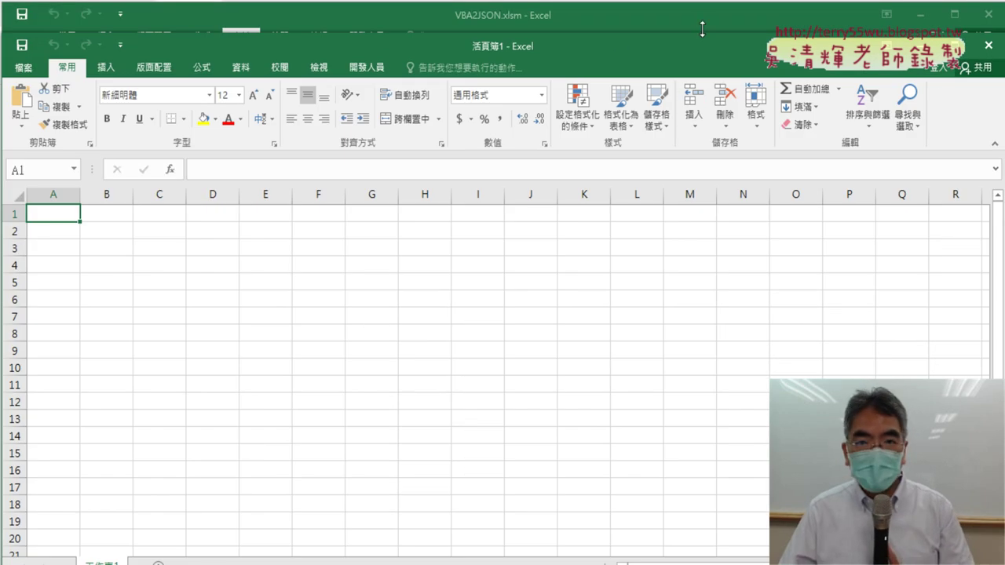
Close VBA2JSON.xlsm with its changes saved and maximize the new blank workbook.
click(988, 14)
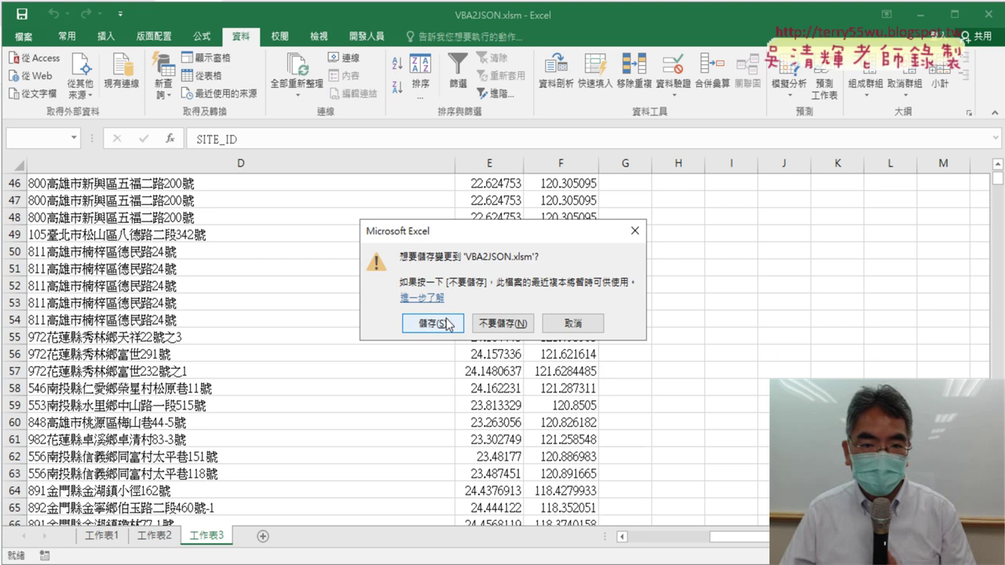
click(447, 324)
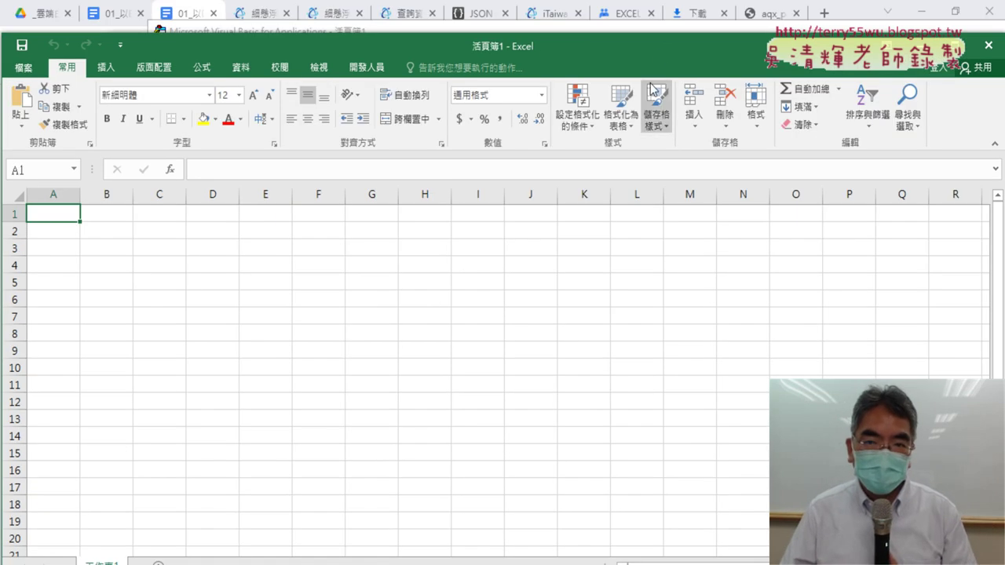
key(super+Up)
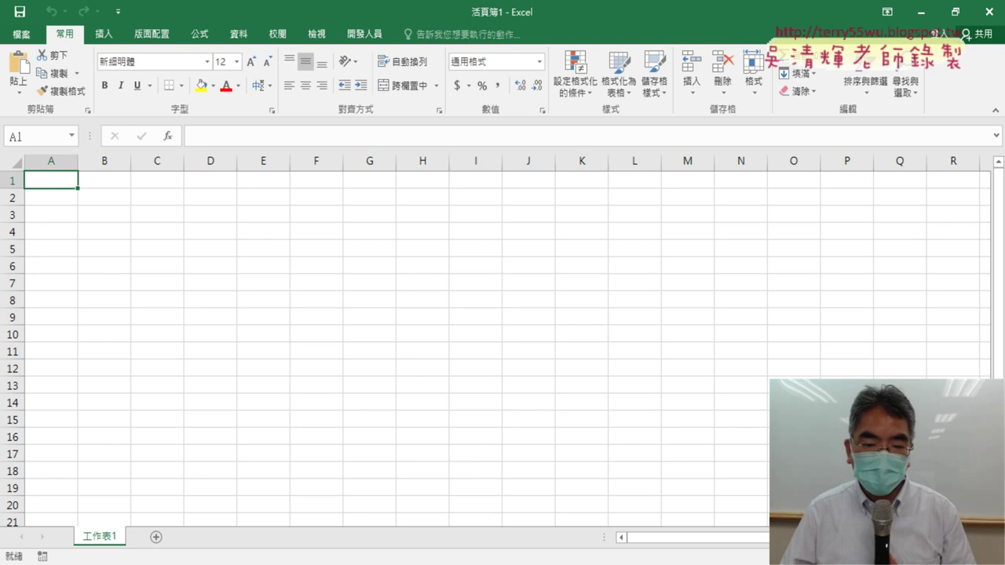
key(alt+Tab)
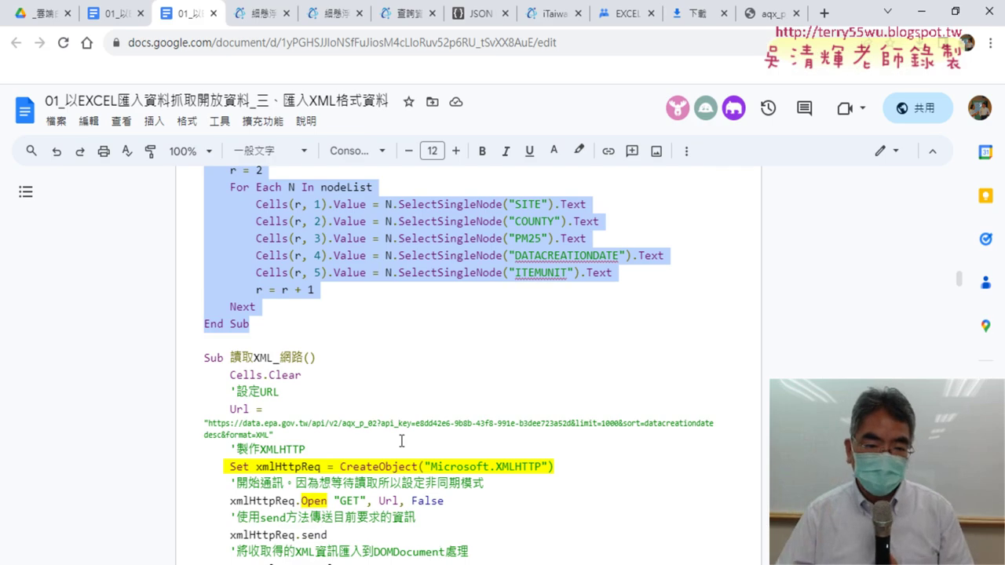
Check the aqx_p_02.xml Load path, then select the whole 讀取XML_檔案 macro for copying.
scroll(401, 442, up, 3)
scroll(393, 424, up, 3)
scroll(365, 391, down, 2)
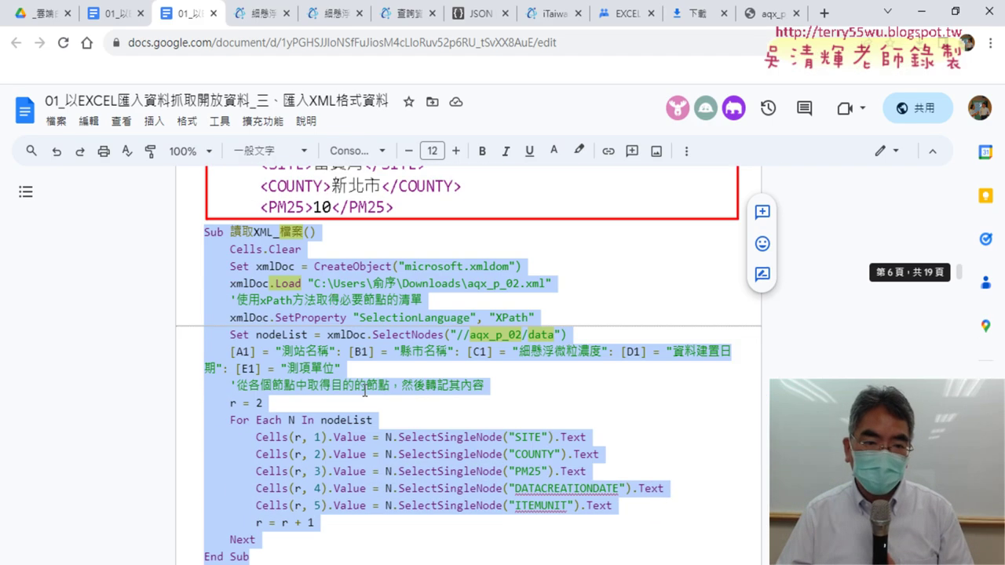
click(330, 282)
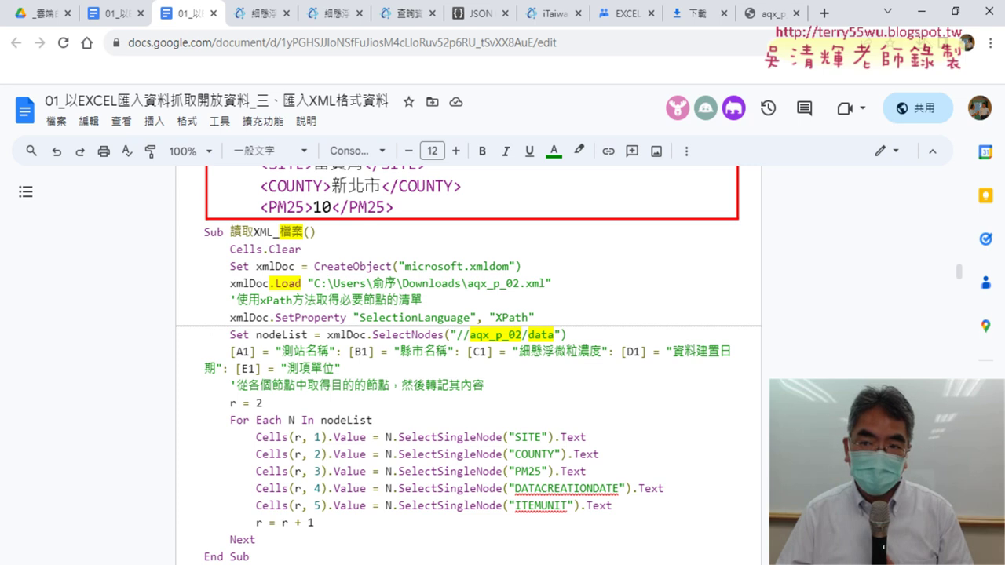
drag(281, 233, 298, 233)
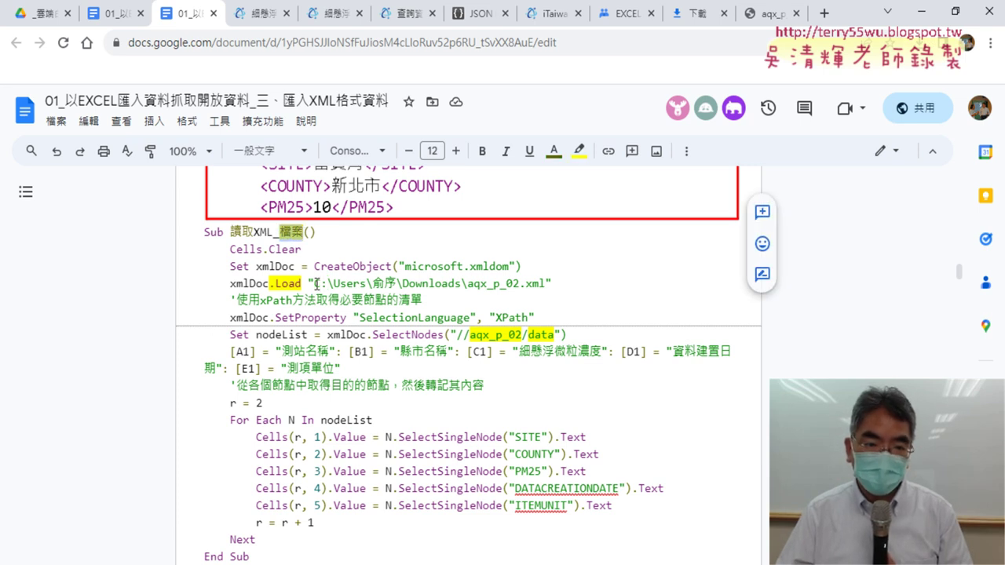
drag(315, 283, 533, 290)
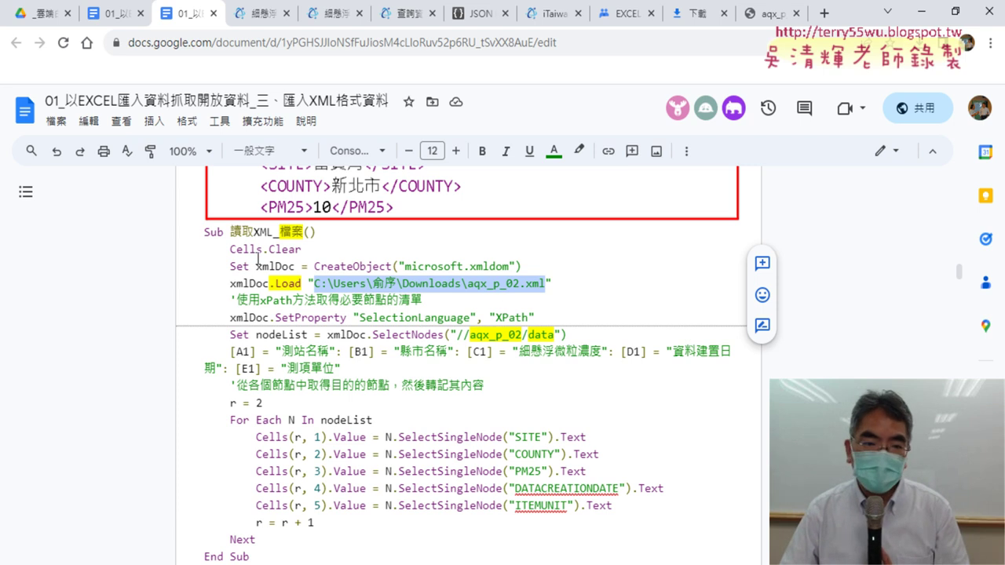
drag(203, 234, 261, 557)
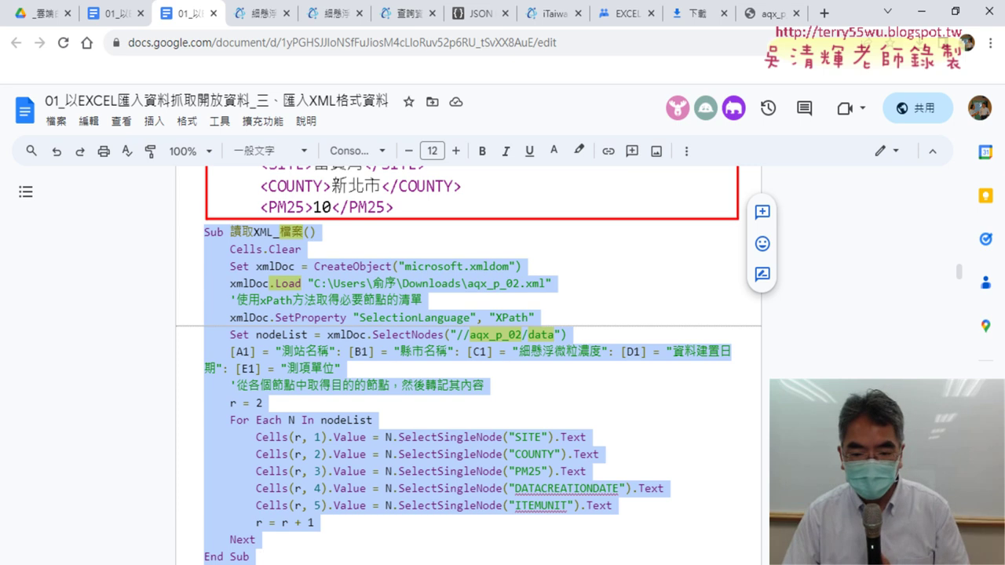
Insert a new Module1 into the new workbook's VBA project via 工作表1.
click(495, 487)
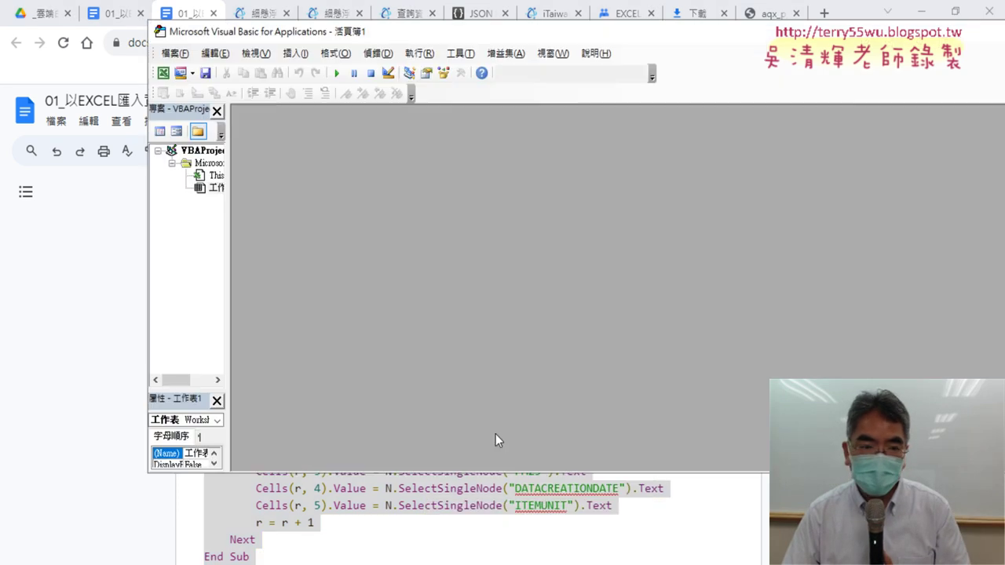
drag(225, 279, 337, 275)
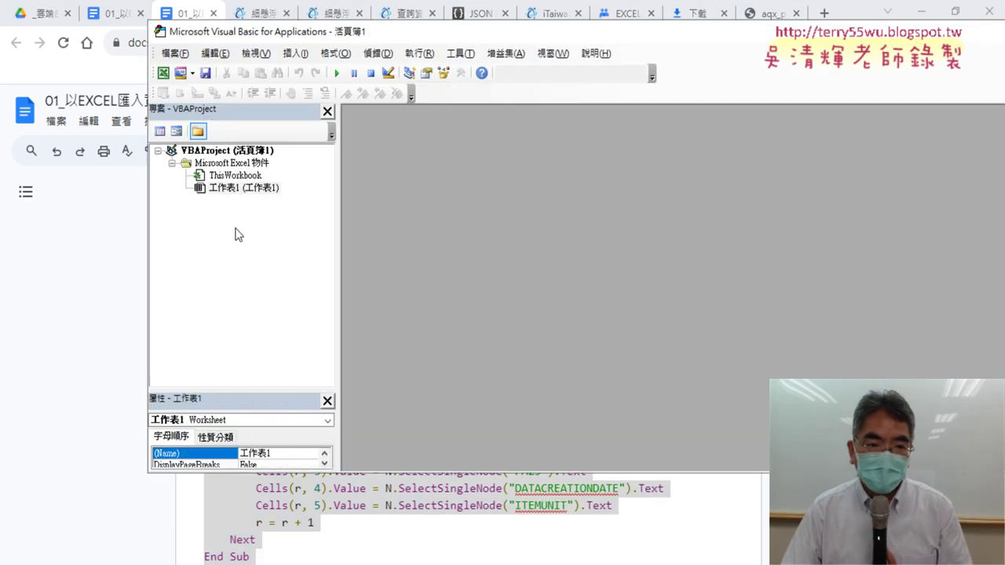
right_click(235, 189)
mouse_move(282, 258)
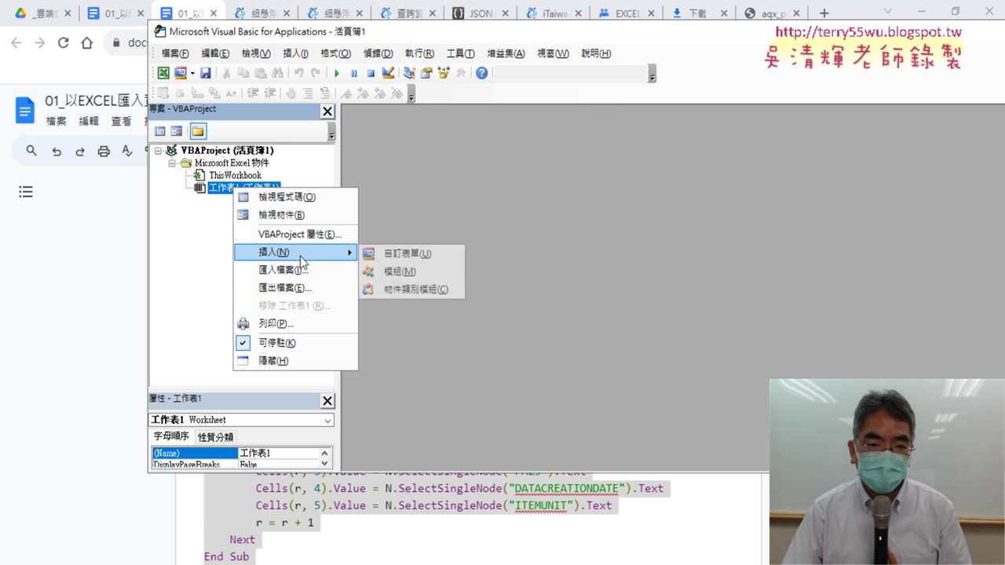
click(401, 271)
Paste the 讀取XML_檔案 macro into Module1 and highlight its Load folder path.
right_click(447, 198)
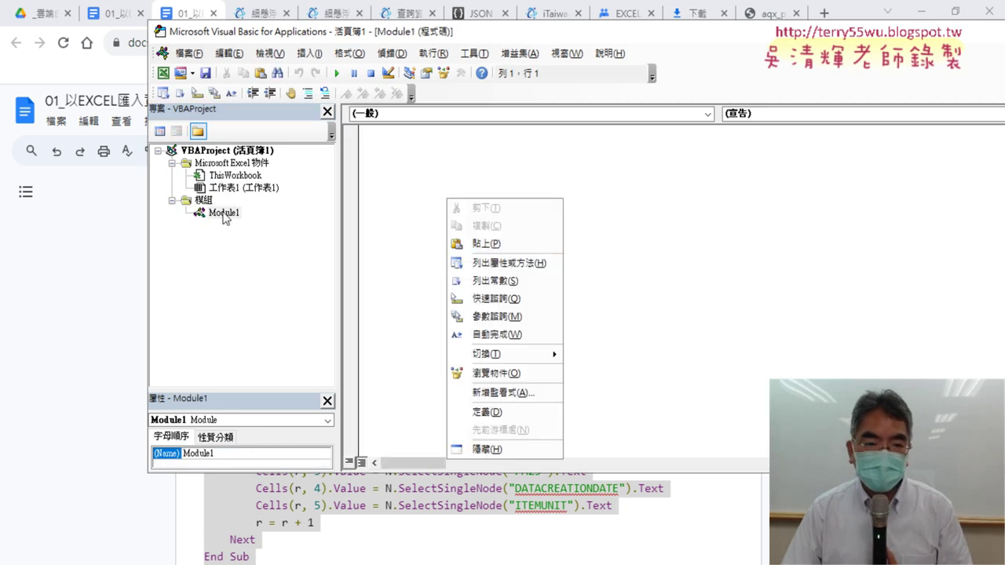
click(487, 246)
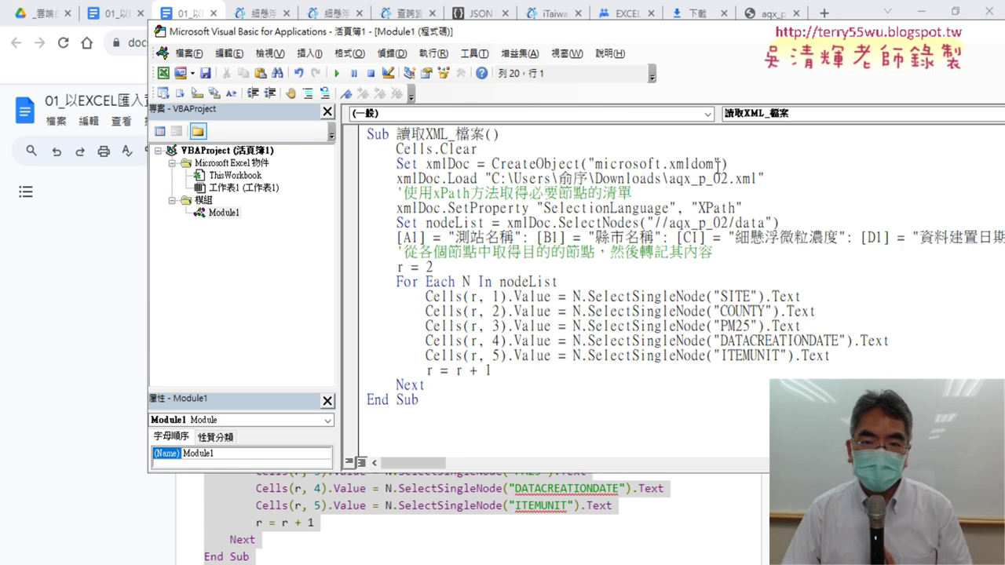
drag(470, 164, 449, 164)
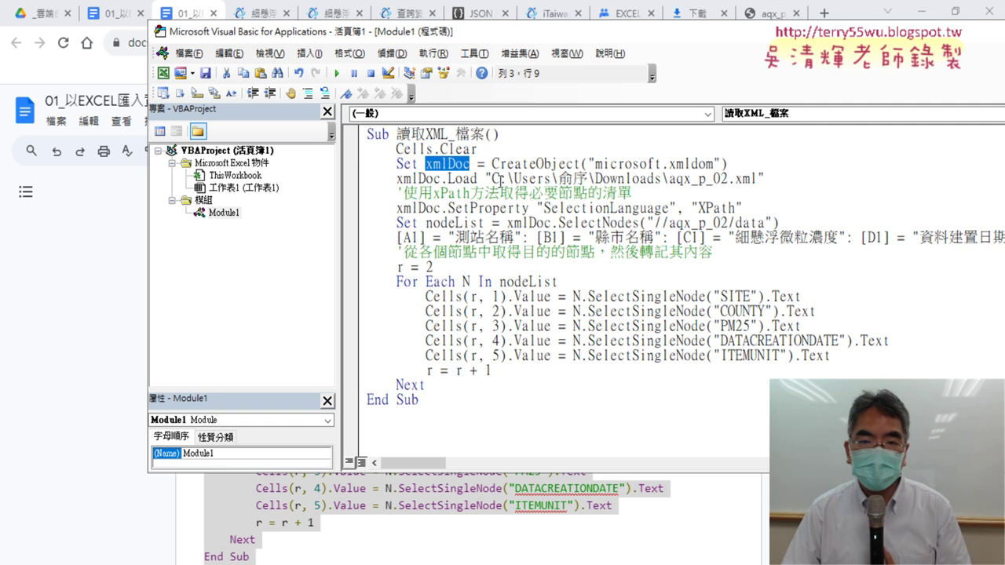
drag(493, 178, 661, 179)
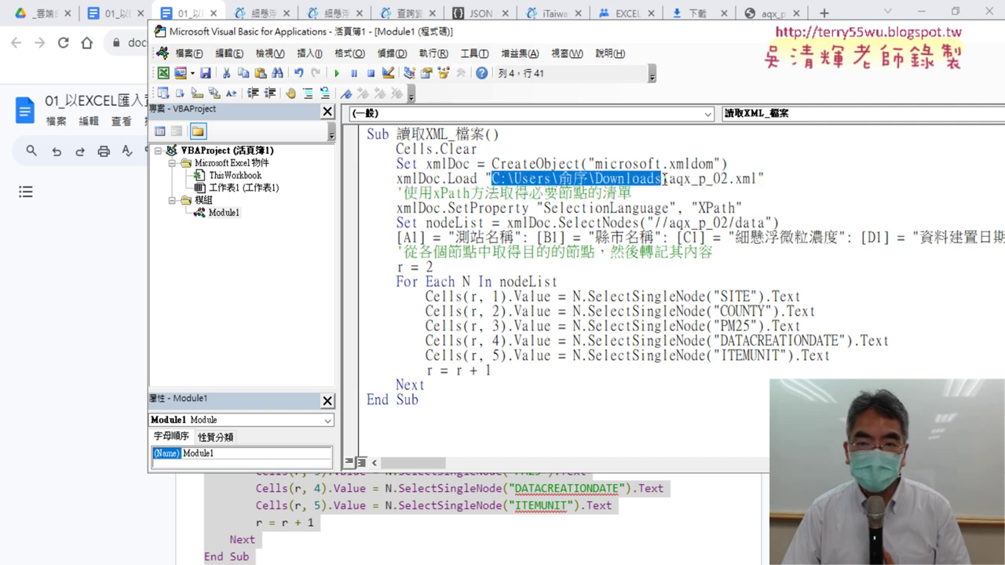
click(69, 227)
Open the Downloads folder in File Explorer from Chrome's downloads list.
click(914, 49)
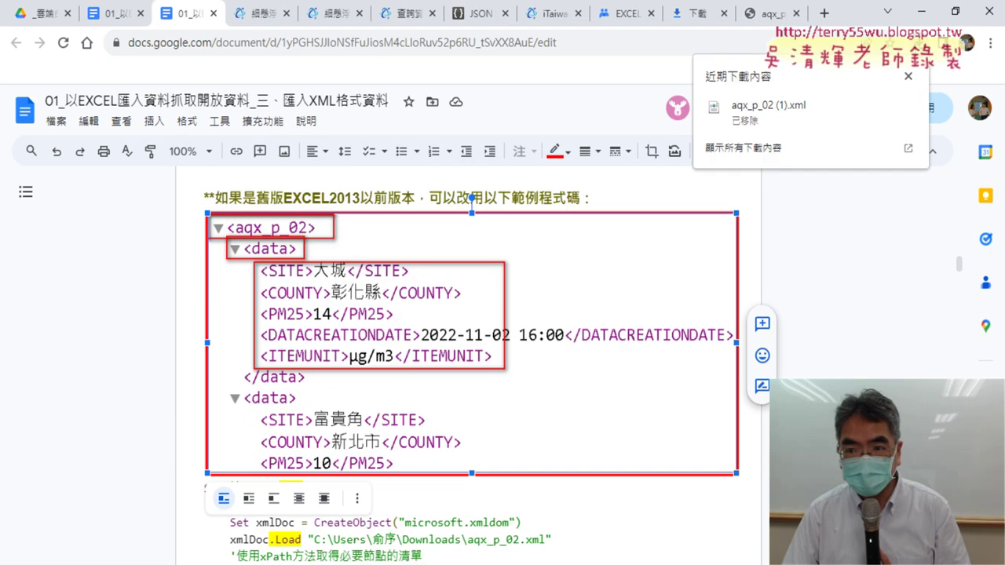
click(760, 160)
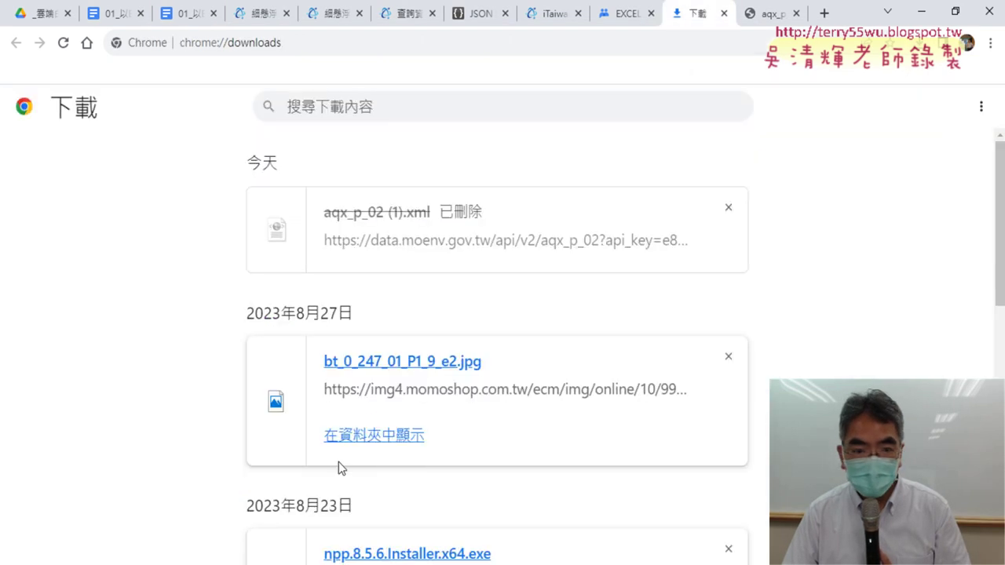
click(361, 440)
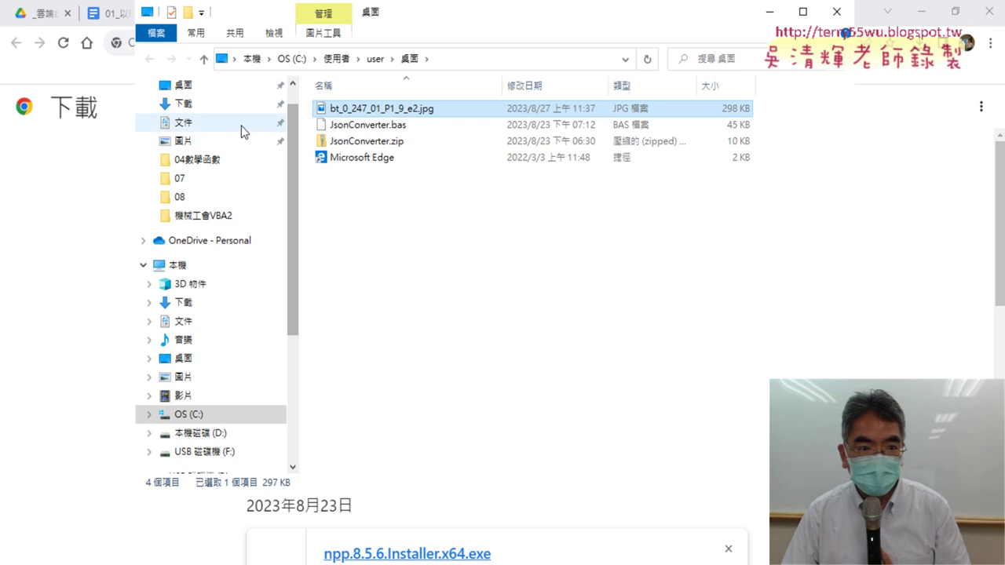
click(251, 106)
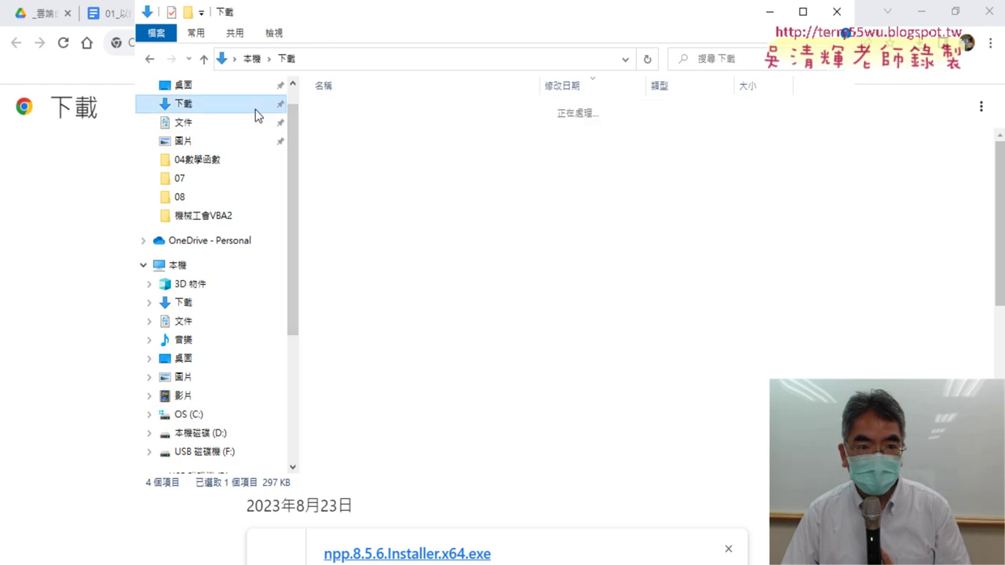
Check the Downloads folder's full path, going up to C: and back into Downloads.
click(394, 62)
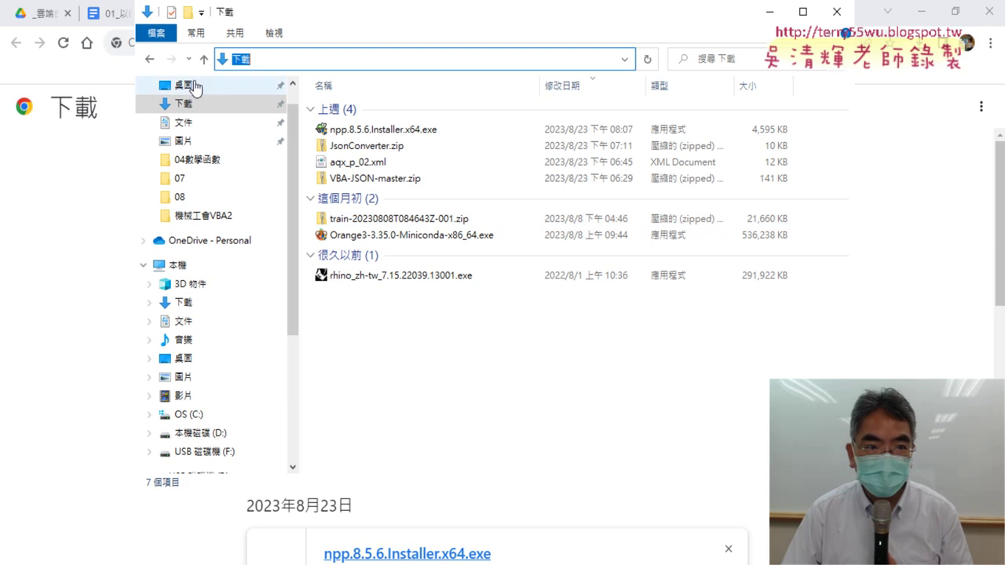
click(151, 60)
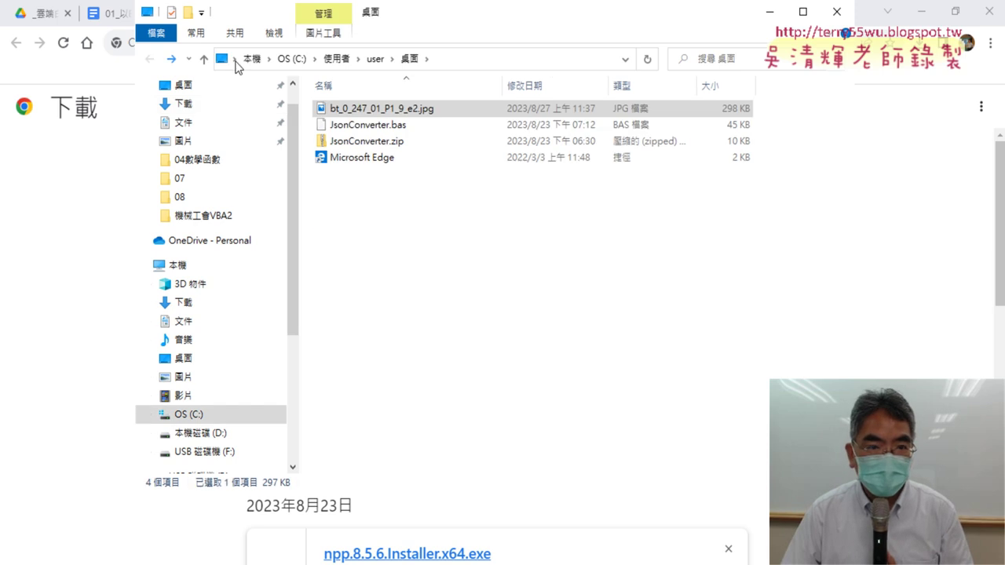
click(286, 64)
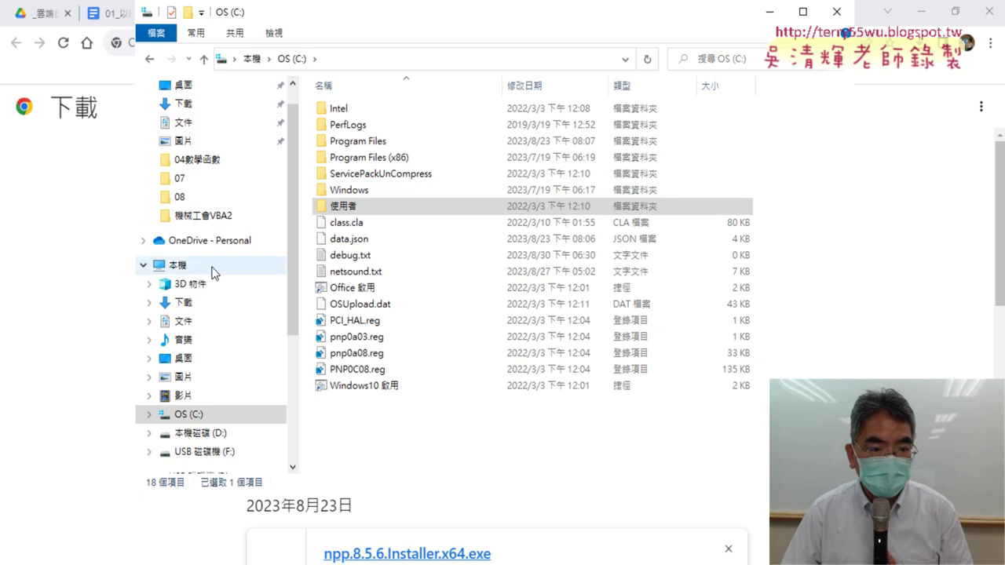
click(203, 301)
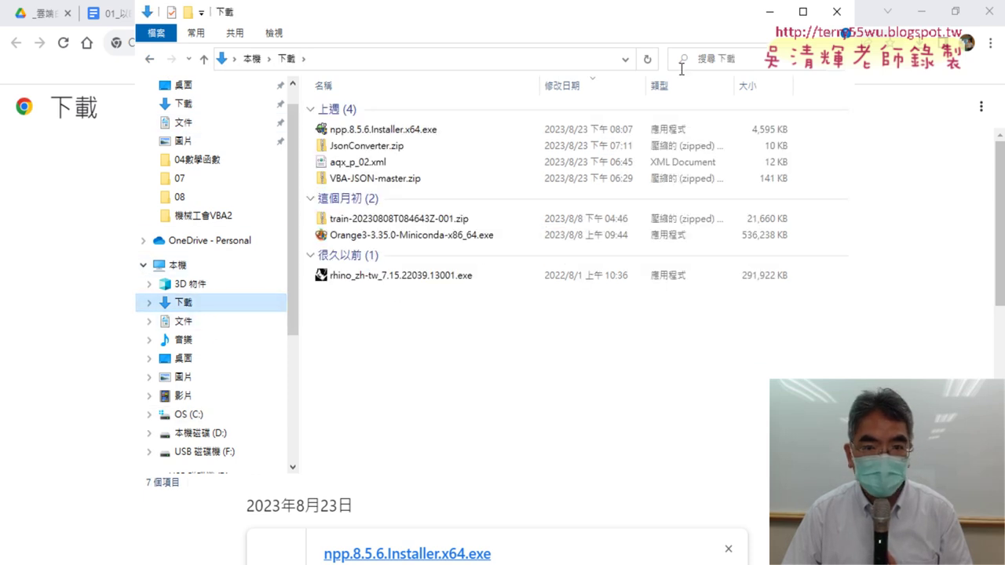
click(464, 63)
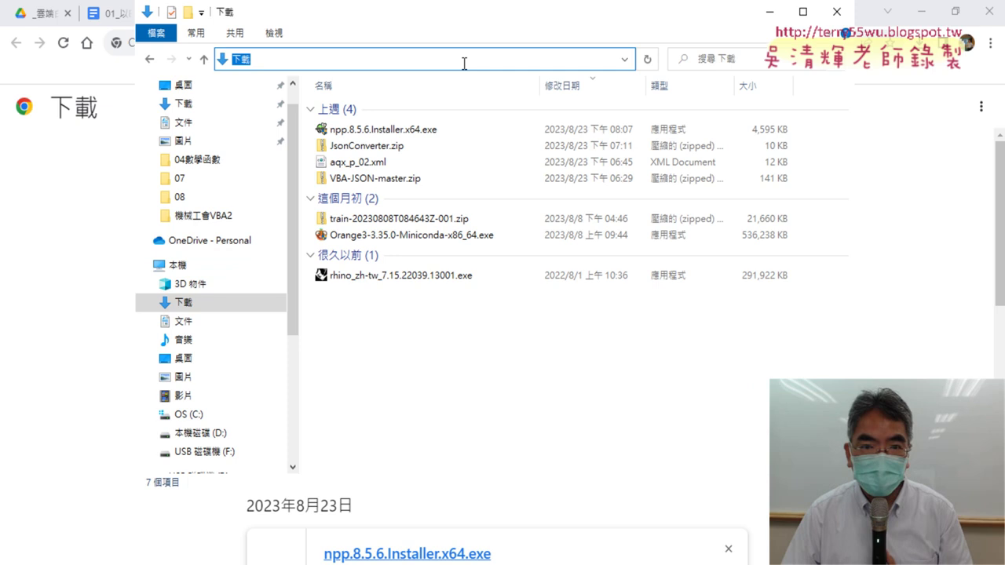
Create a new folder 新增資料夾 inside Downloads and open it.
right_click(417, 156)
mouse_move(509, 355)
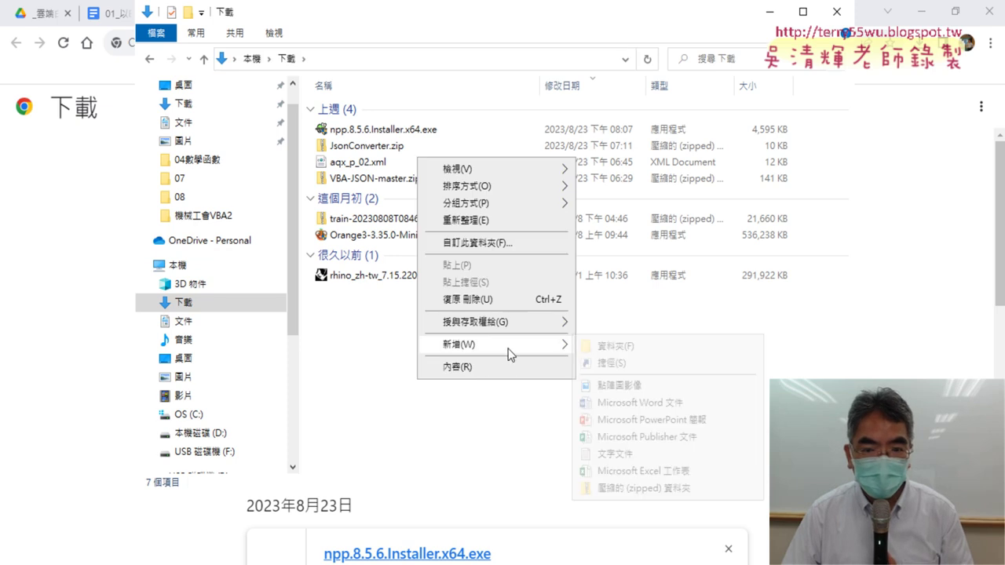
click(616, 345)
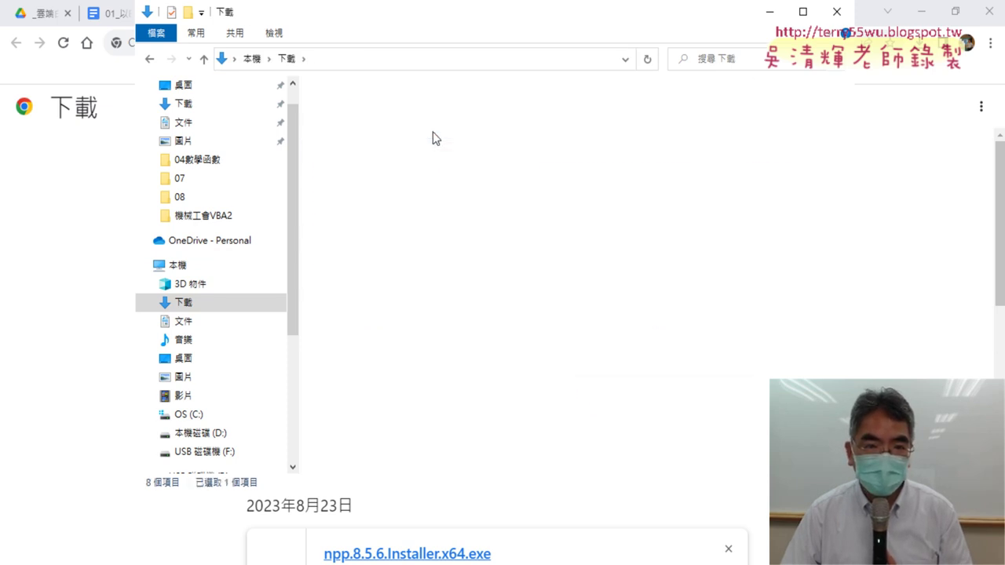
double_click(432, 139)
Copy the path C:\Users\user\Downloads from the address bar.
click(409, 64)
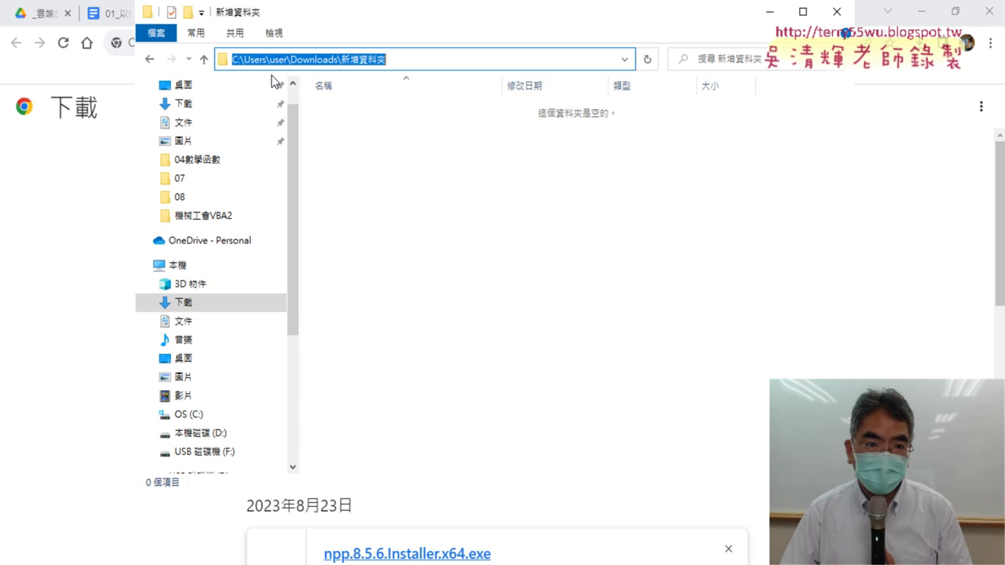
drag(337, 58, 233, 59)
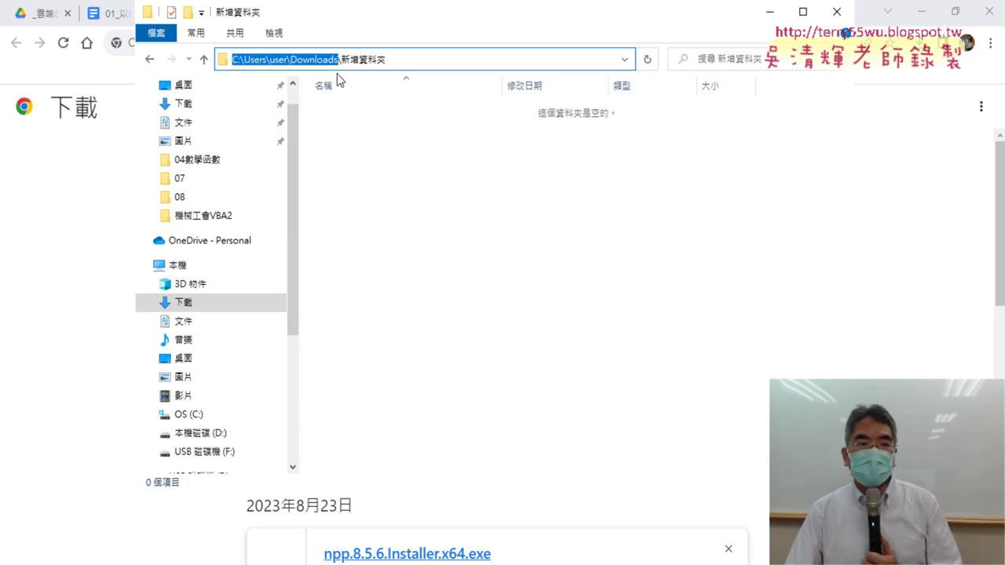
right_click(280, 58)
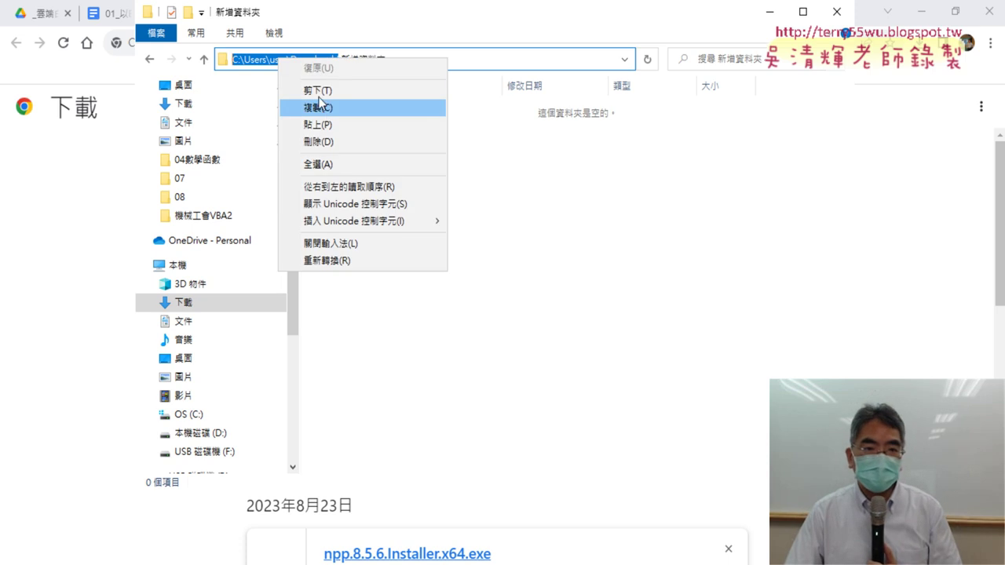
click(320, 101)
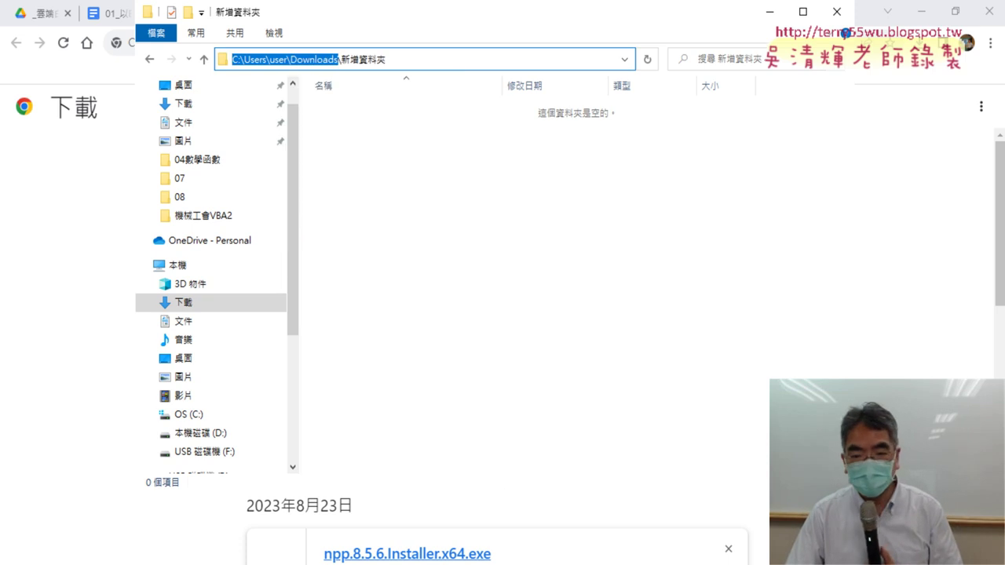
key(alt+Tab)
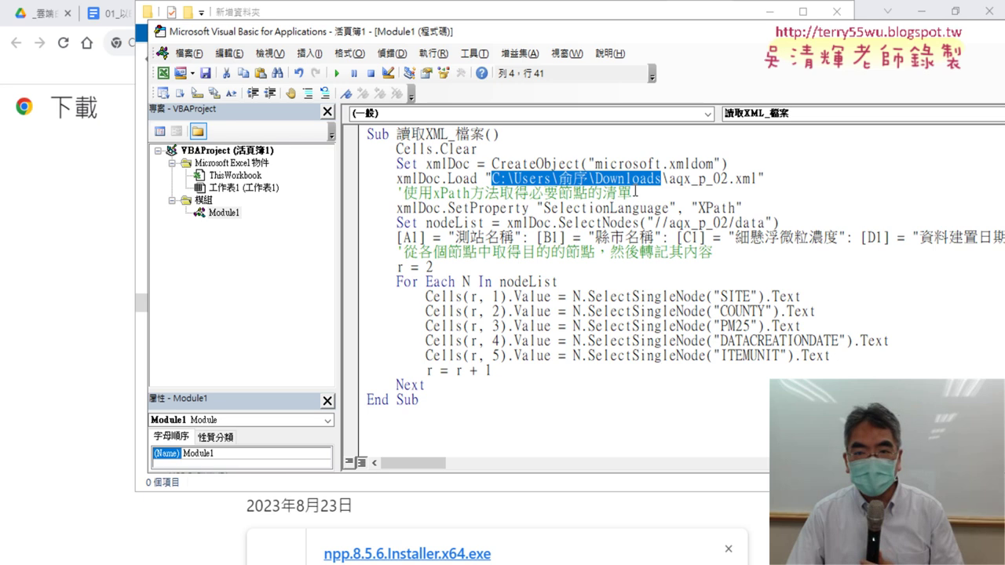
Paste C:\Users\user\Downloads over the old folder in the xmlDoc.Load path, keeping aqx_p_02.xml.
right_click(640, 186)
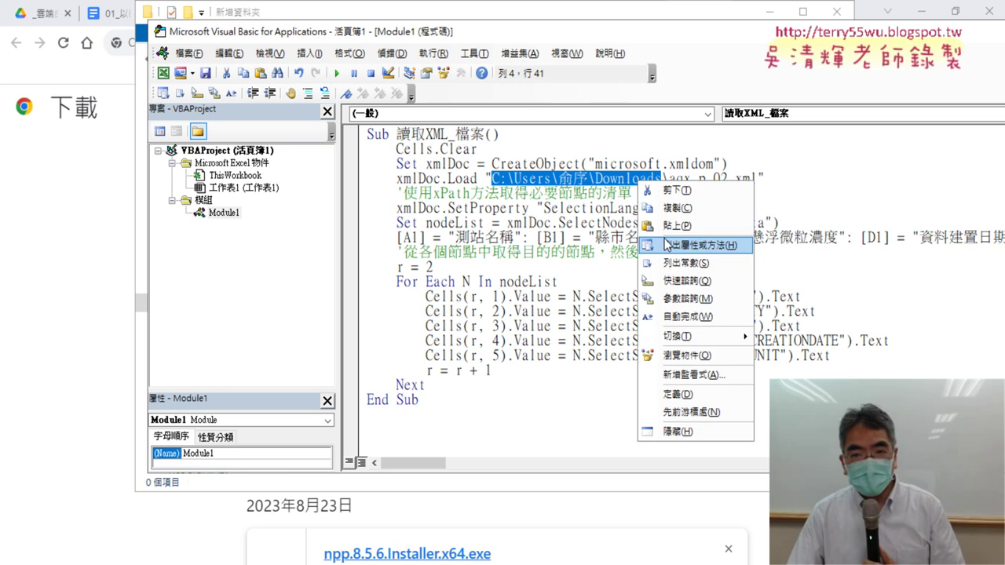
click(668, 226)
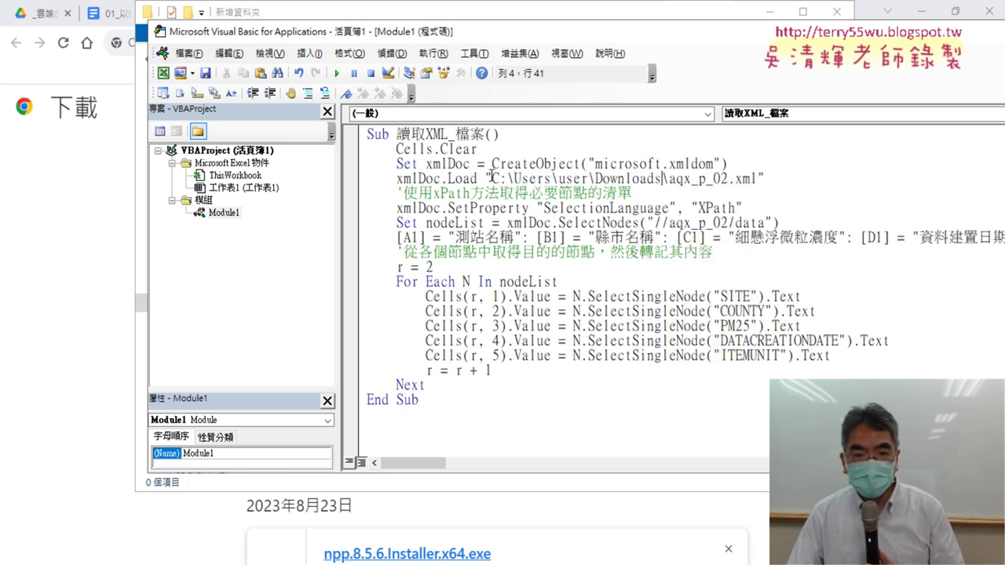
drag(491, 177, 662, 179)
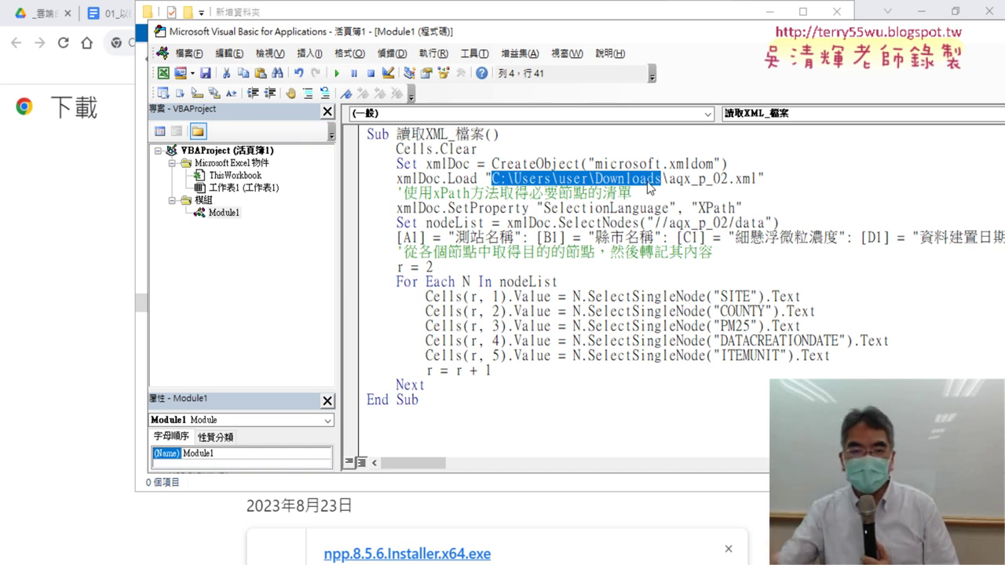
drag(669, 179, 758, 179)
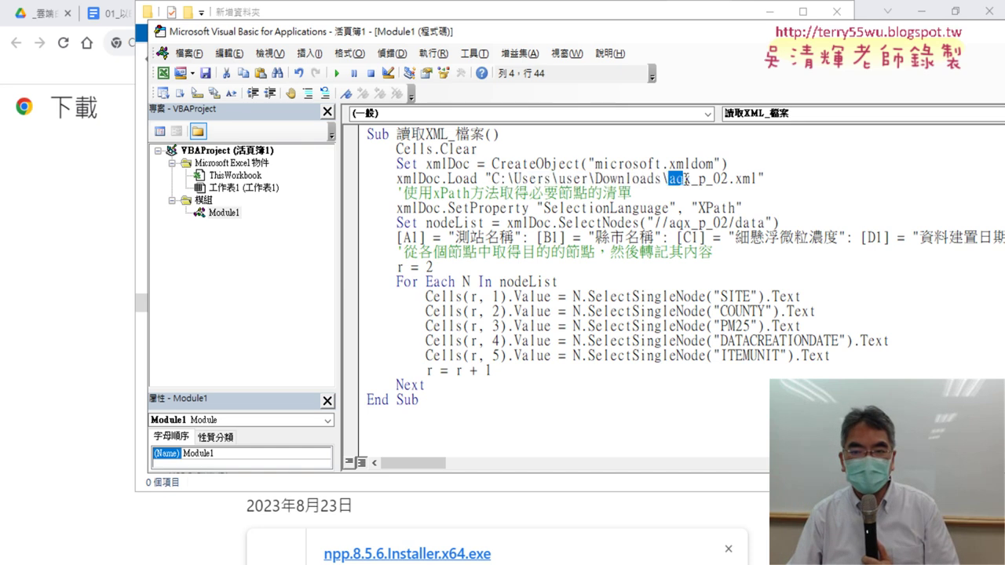
click(77, 257)
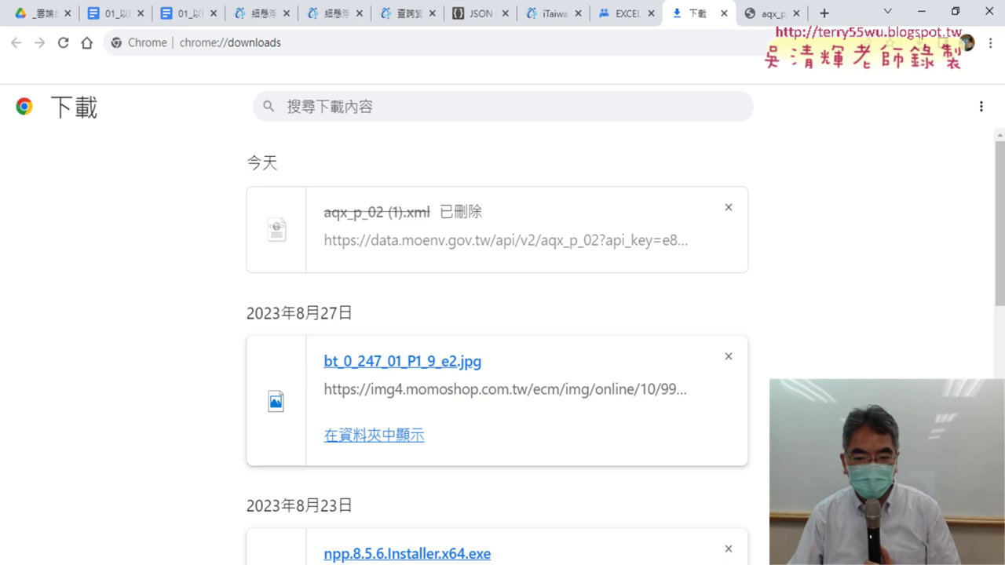
Return File Explorer from the new empty folder to the Downloads listing.
key(alt+Tab)
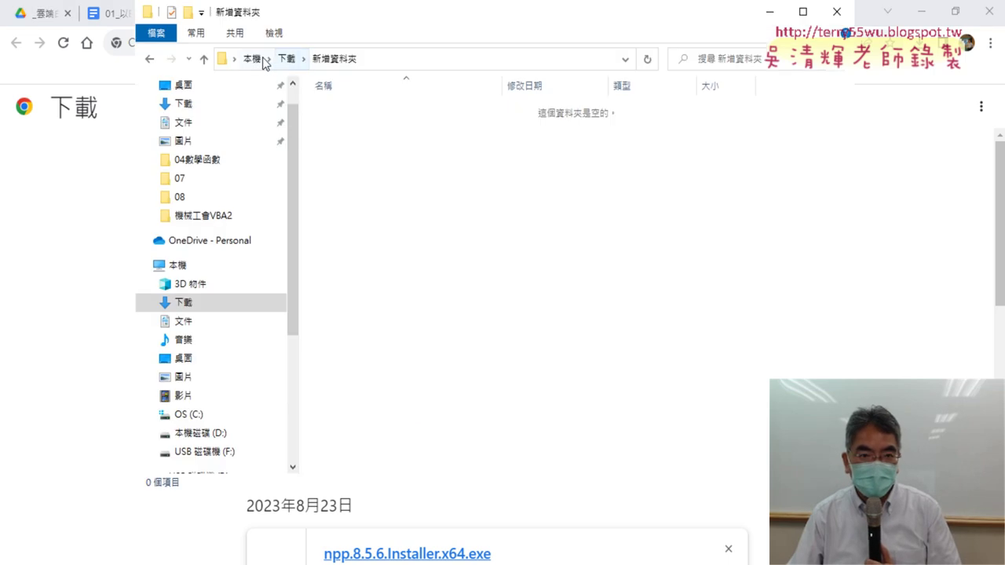
click(287, 60)
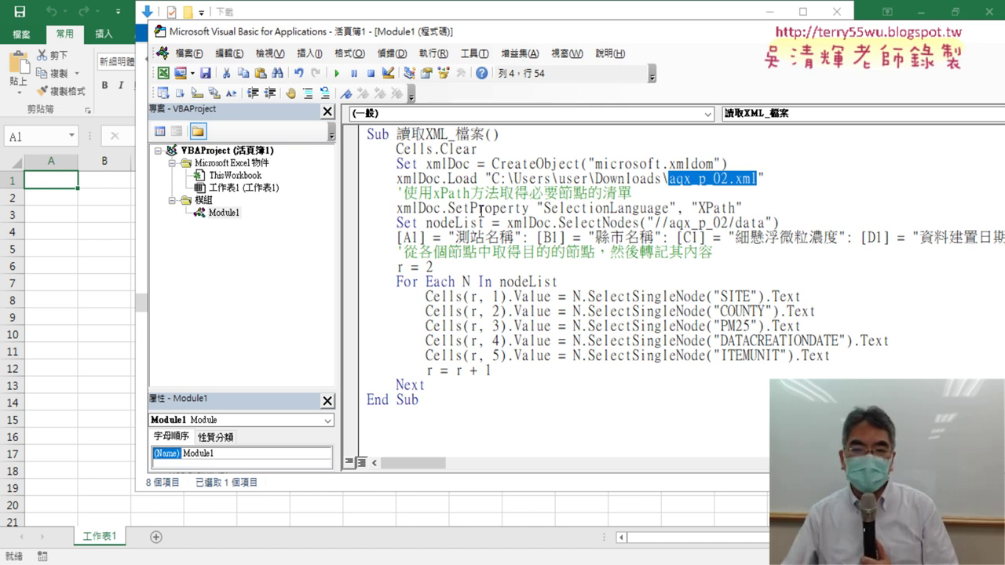
click(83, 245)
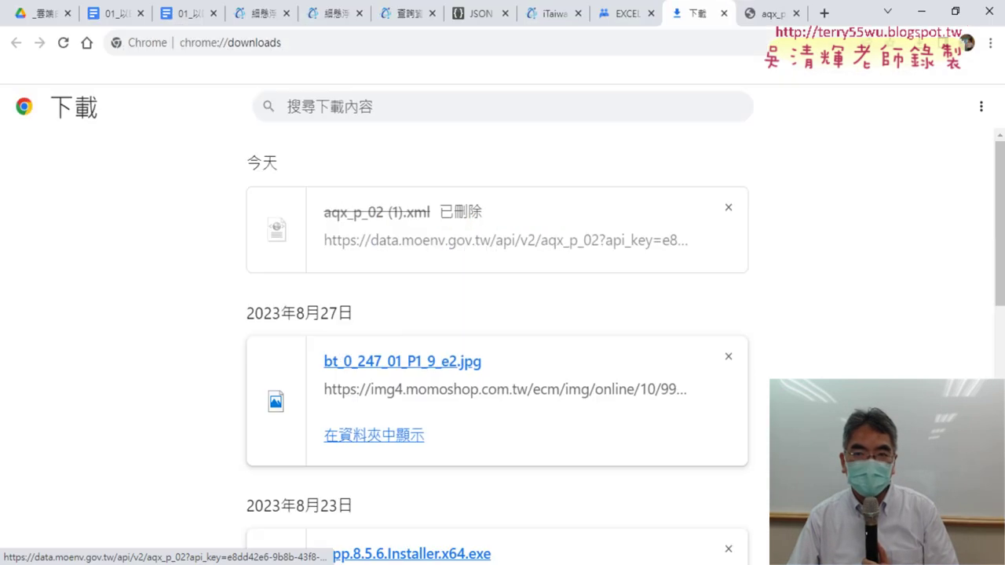
View the local aqx_p_02.xml in Chrome with its tree collapsed to the root aqx_p_02 node.
click(765, 15)
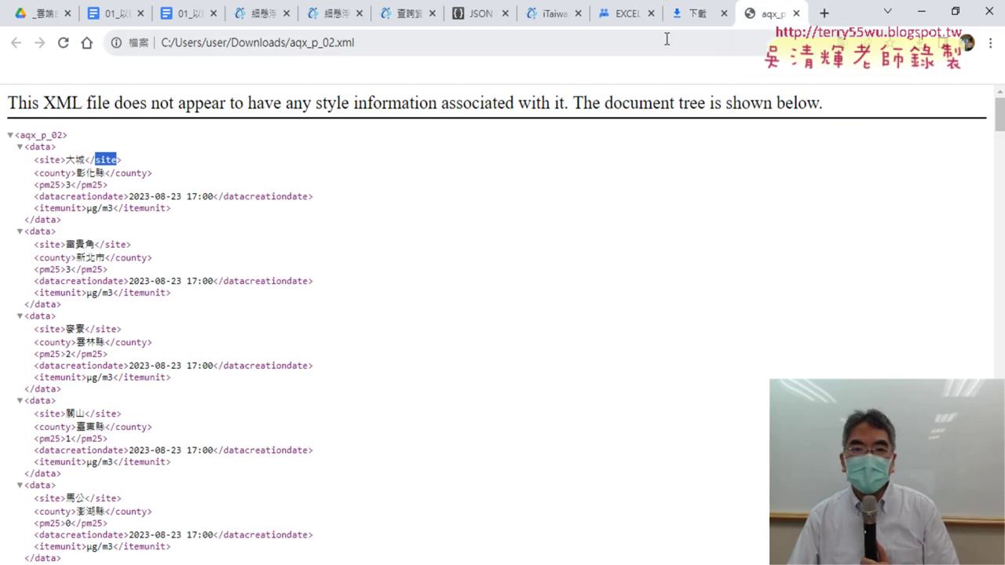
click(10, 136)
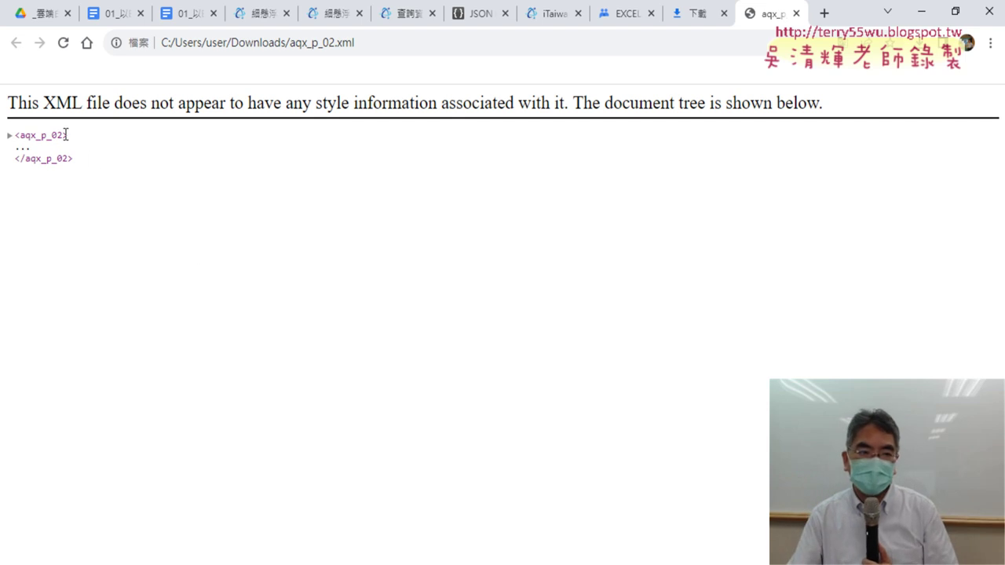
double_click(22, 137)
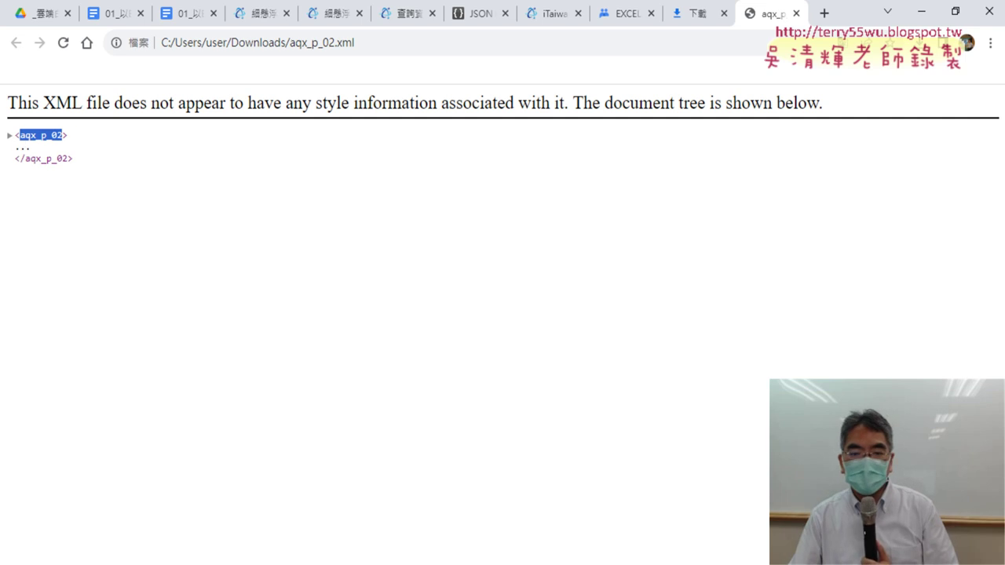
key(alt+Tab)
click(730, 192)
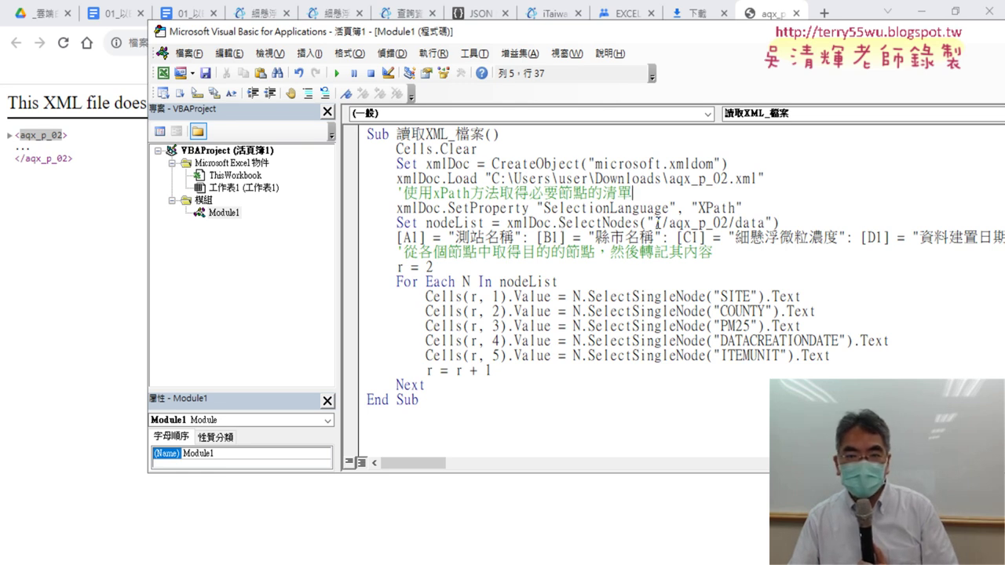
Compare the //aqx_p_02 SelectNodes path with the XML, expanded to its first data record.
double_click(658, 223)
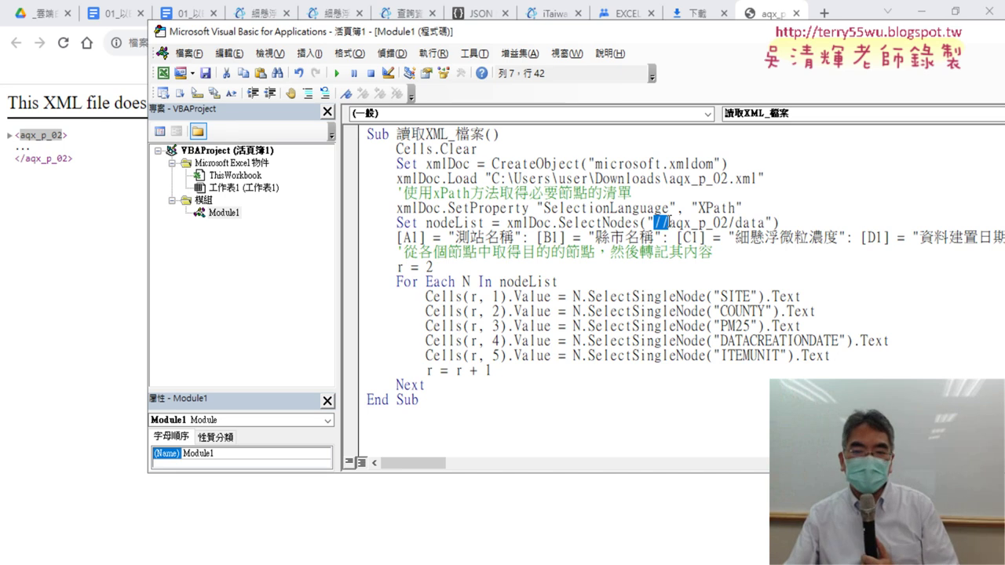
drag(682, 223, 730, 224)
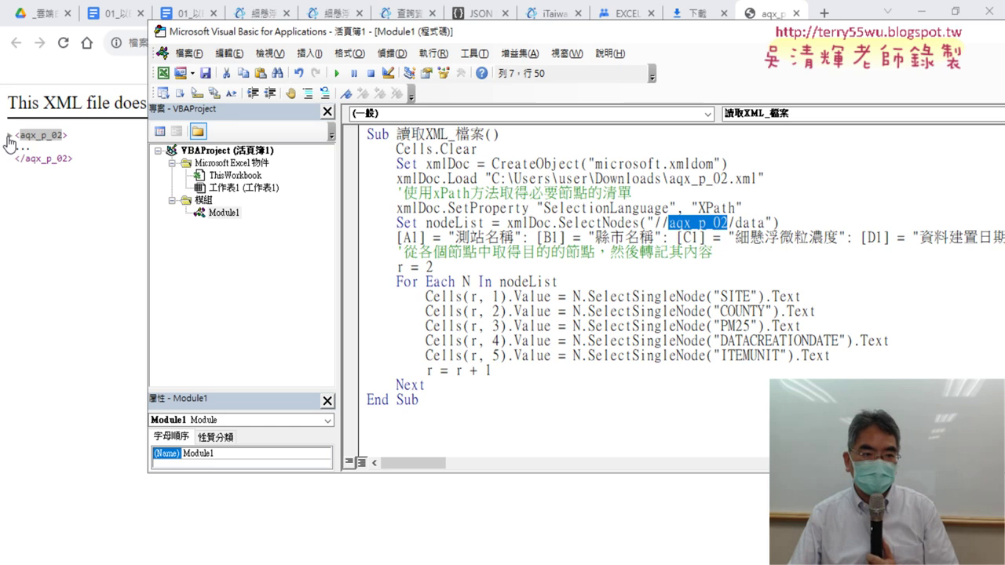
click(10, 144)
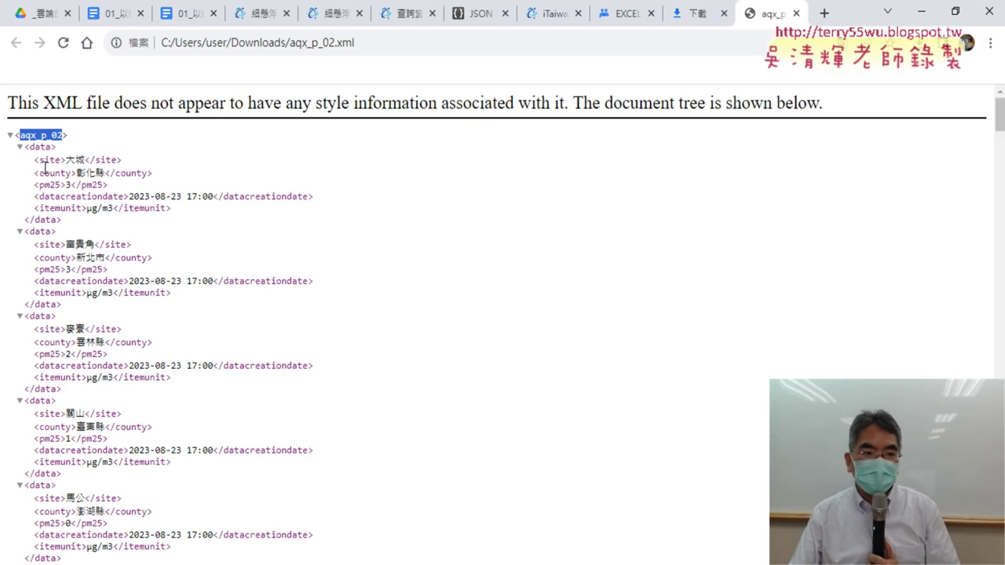
drag(37, 163, 189, 216)
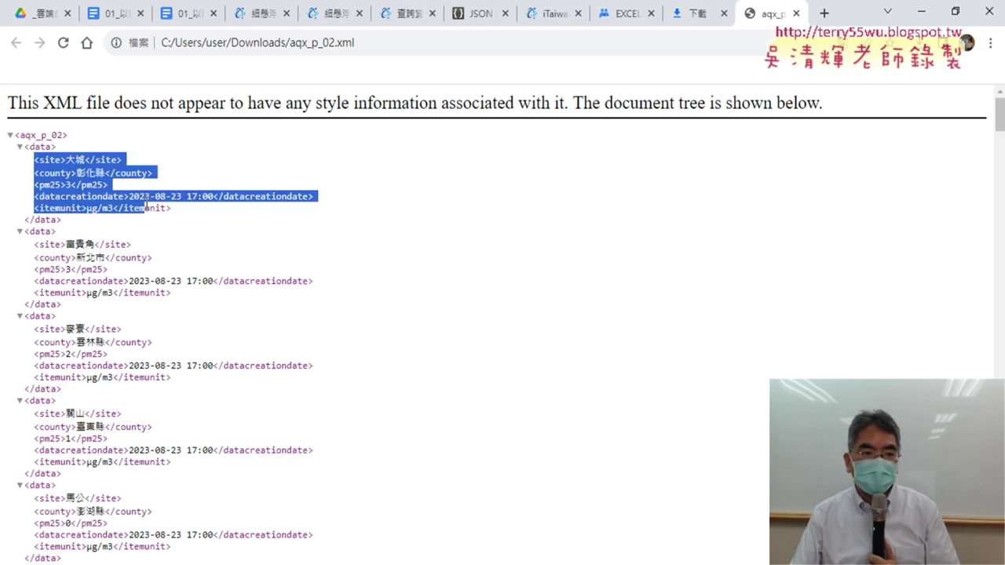